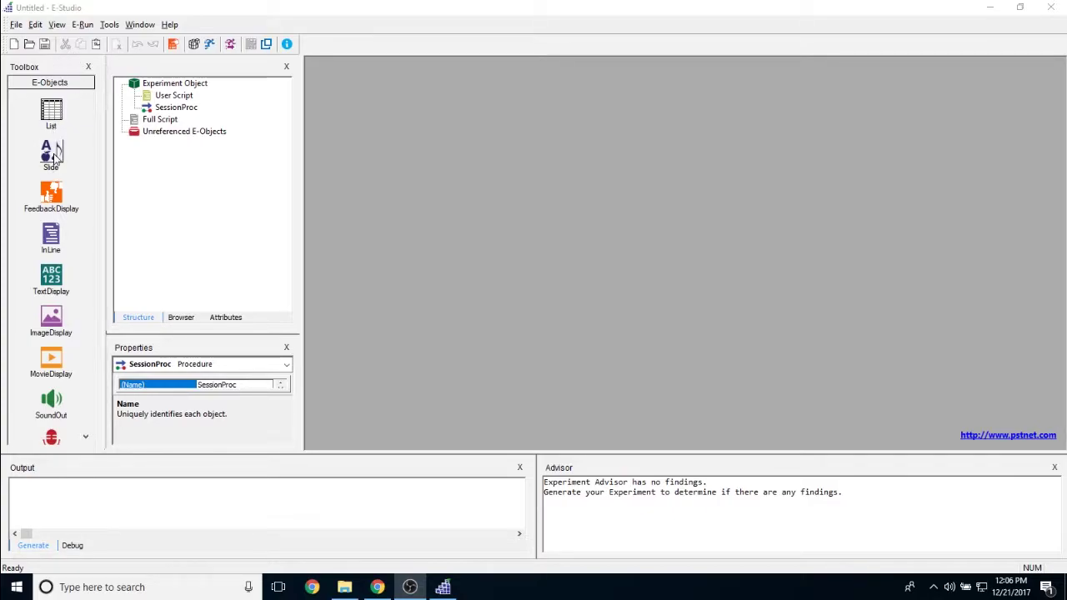
- Drag a Slide object from the Toolbox onto SessionProc, creating Slide1
left_click_drag(53, 154, 204, 107)
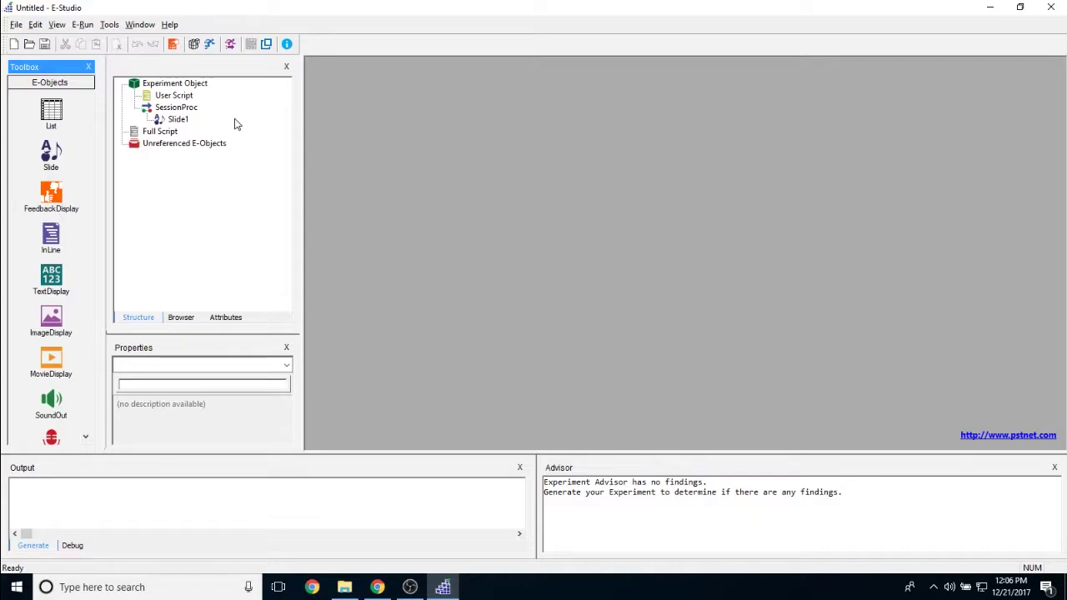
- Rename Slide1 under SessionProc to 'Stimulus' using its right-click Rename command
left_click(184, 120)
right_click(185, 120)
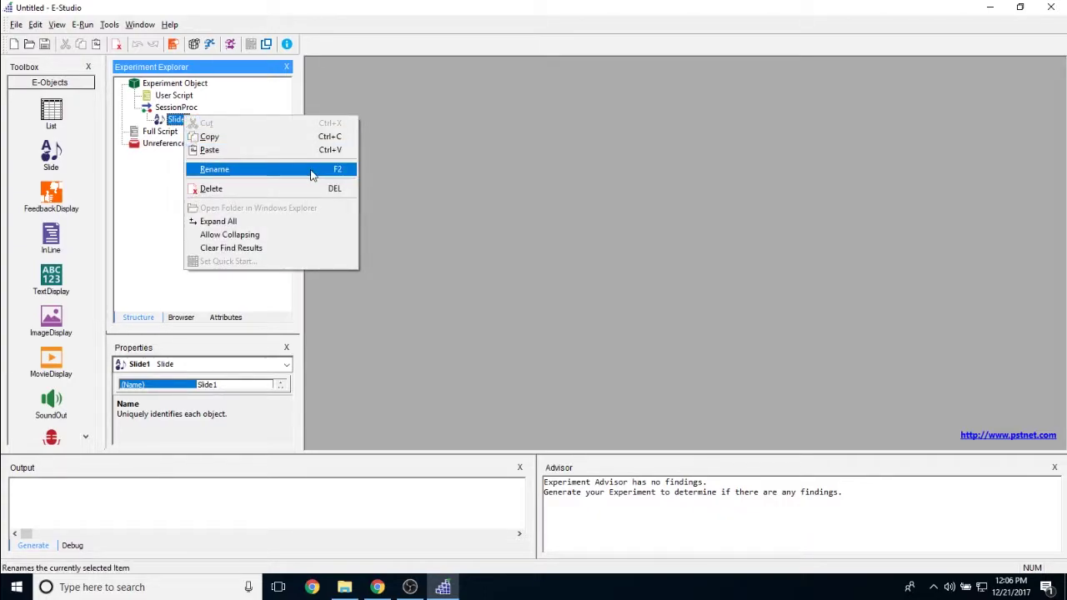
left_click(338, 168)
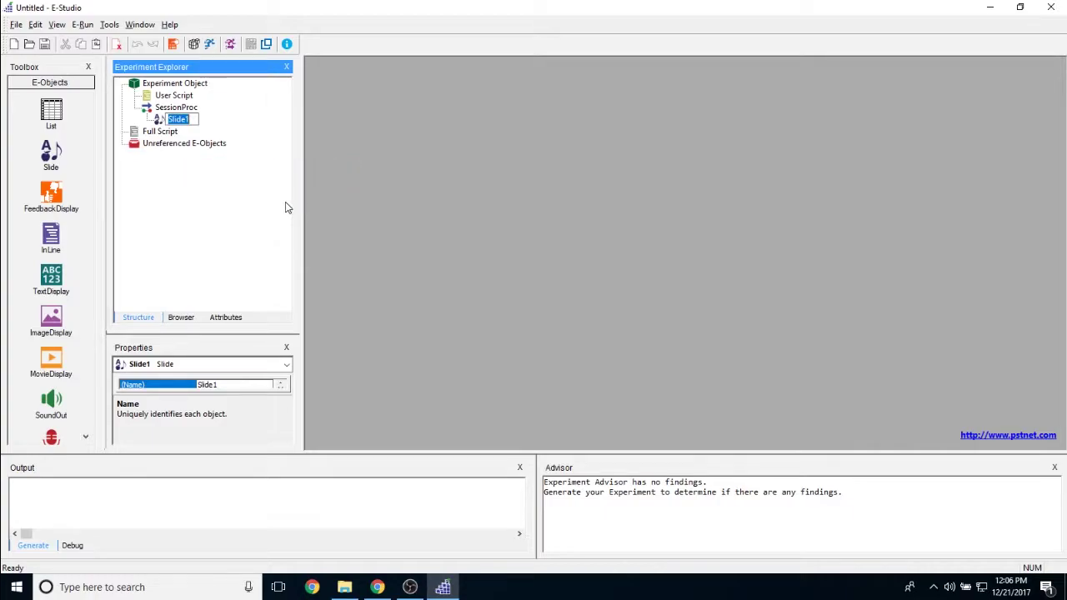
type("Stimulus")
key("Return")
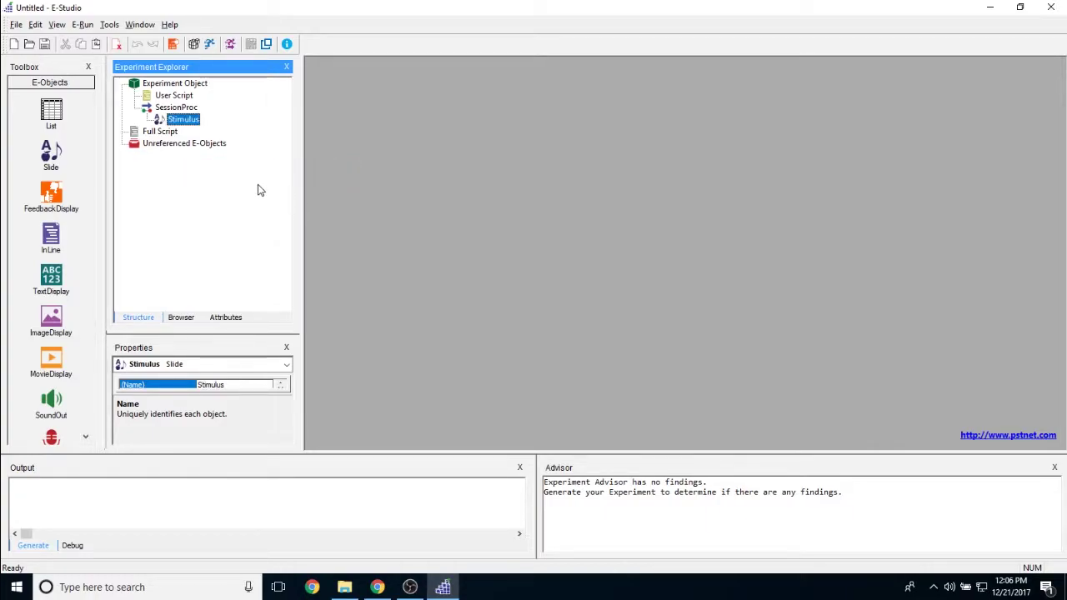
mouse_move(185, 124)
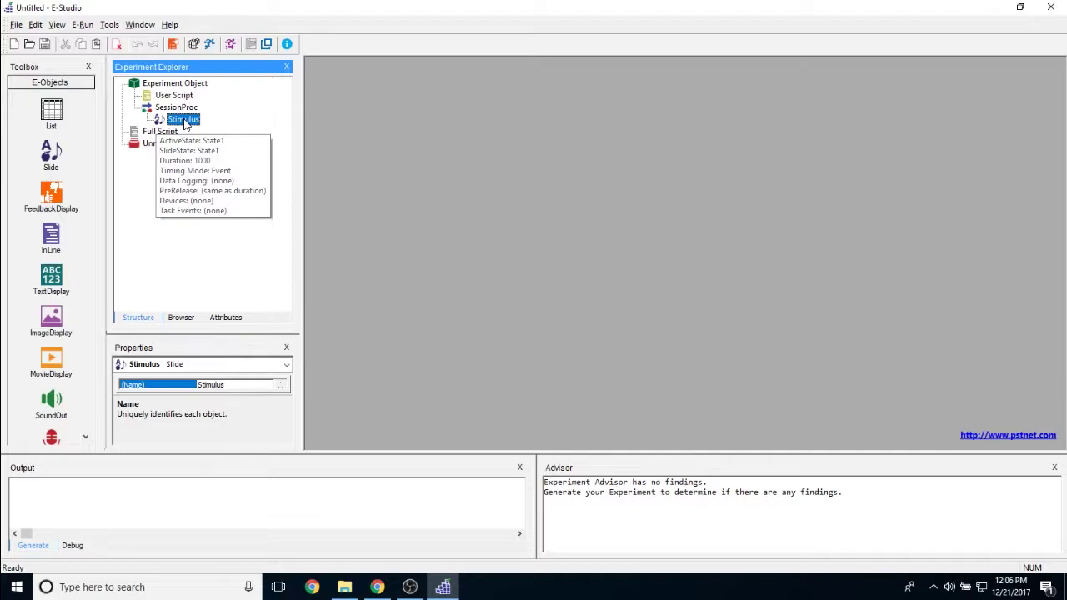
- Open the Stimulus slide editor and select its empty State1 canvas
double_click(184, 121)
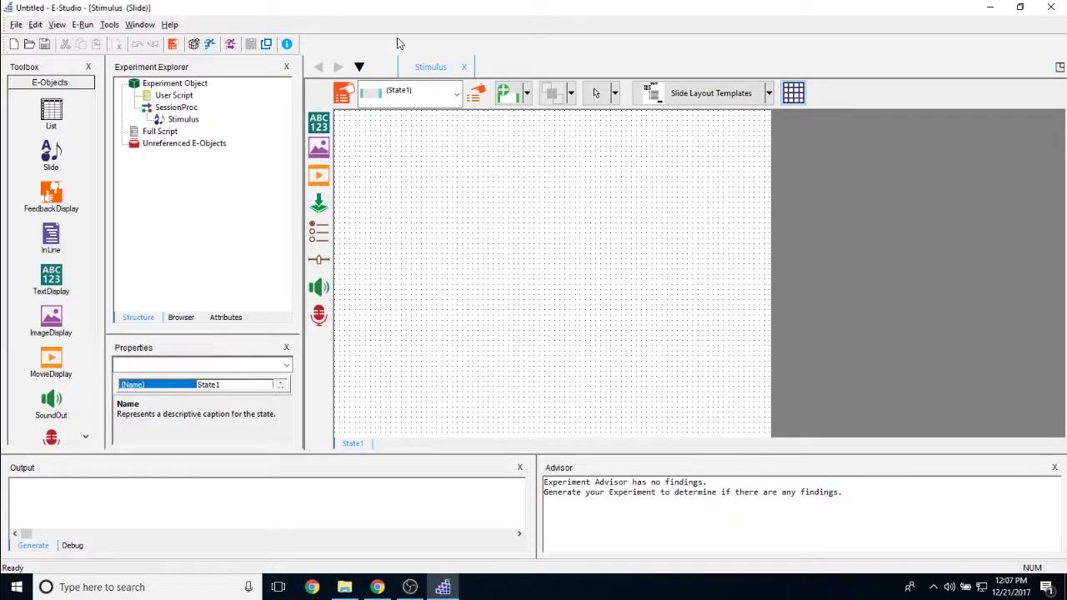
left_click(323, 101)
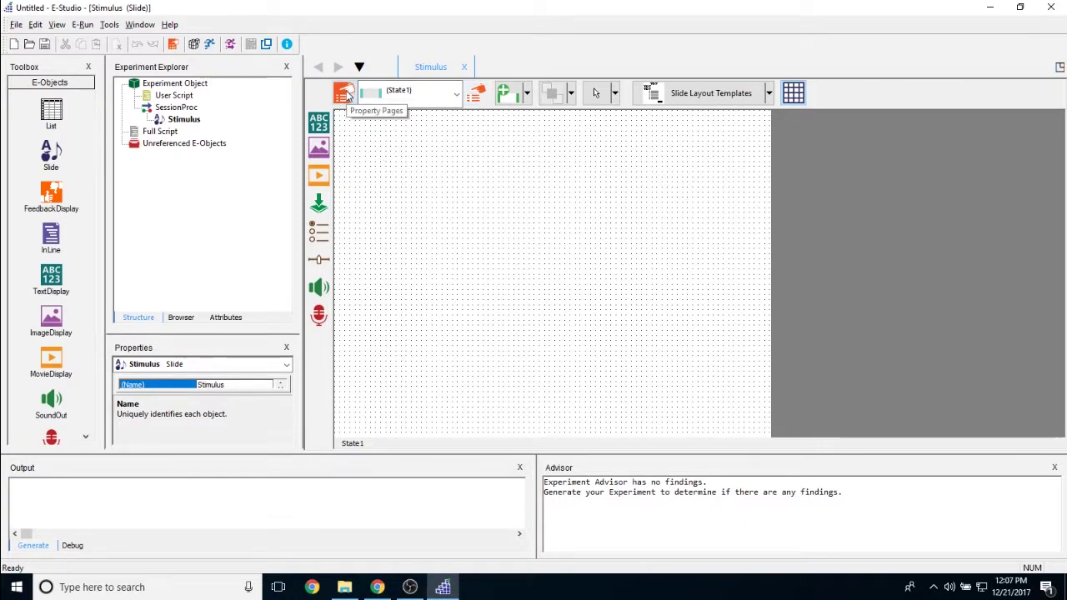
- Open the Stimulus slide's Property Pages and choose 'Display' as the Display Name
left_click(346, 94)
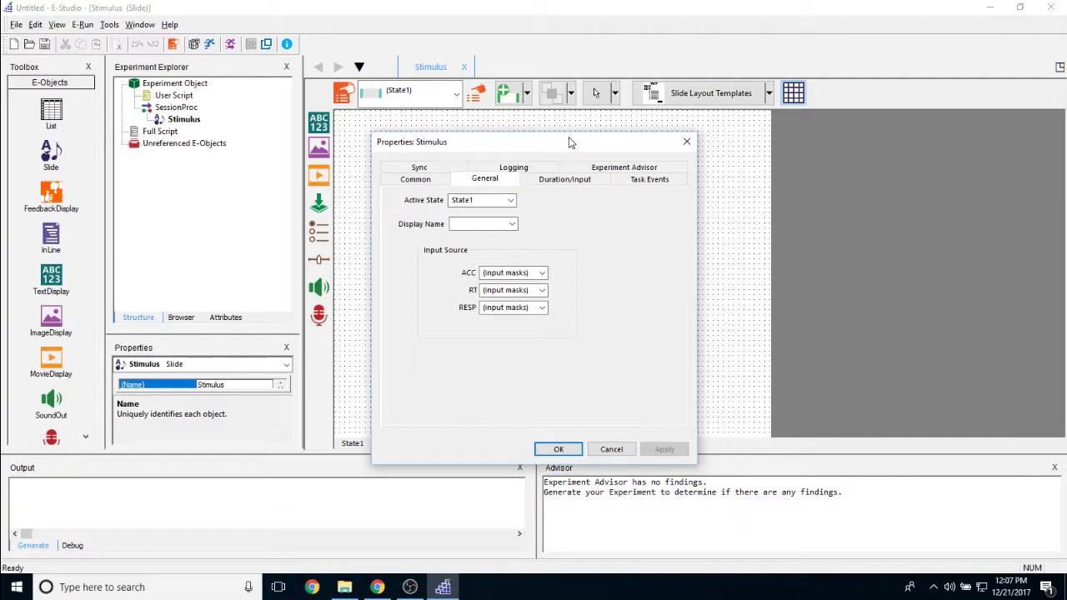
left_click_drag(567, 142, 576, 94)
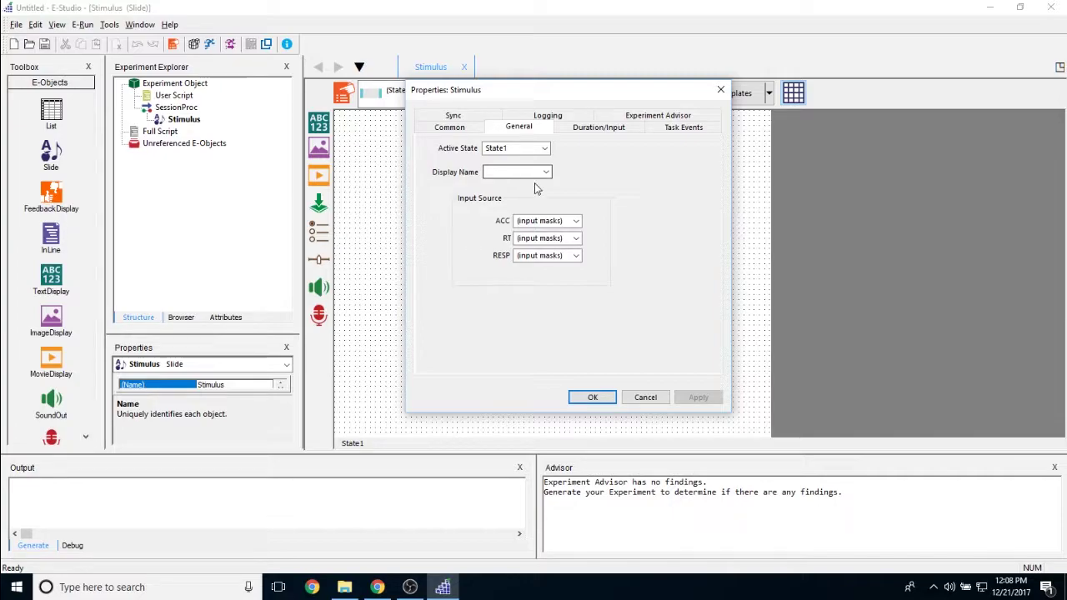
left_click(546, 172)
left_click(512, 183)
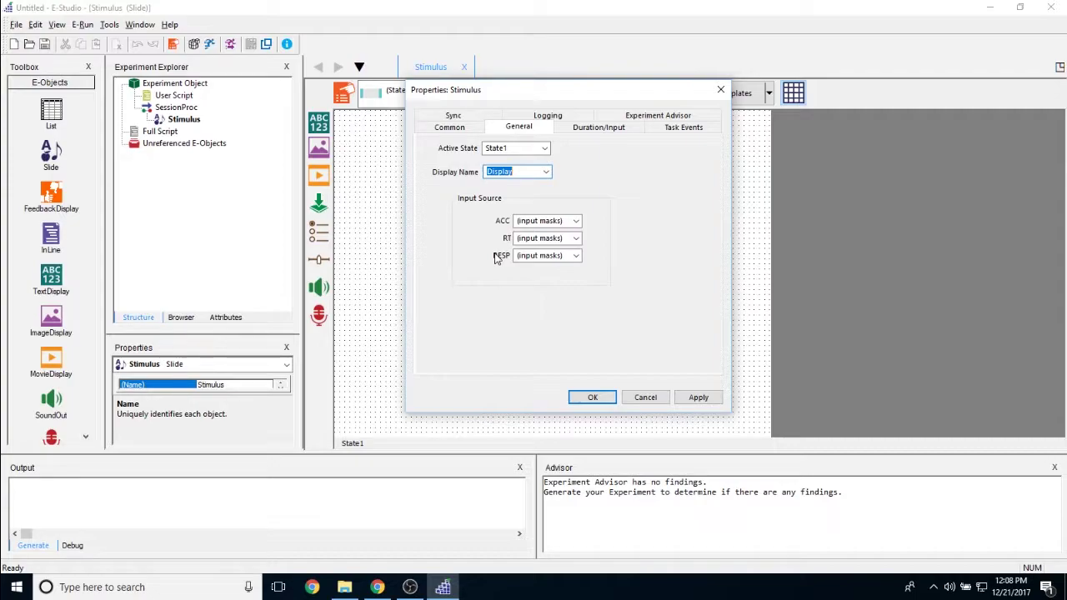
- On the Duration/Input tab, replace the 1000 duration with the attribute reference [TheDuration]
left_click(585, 131)
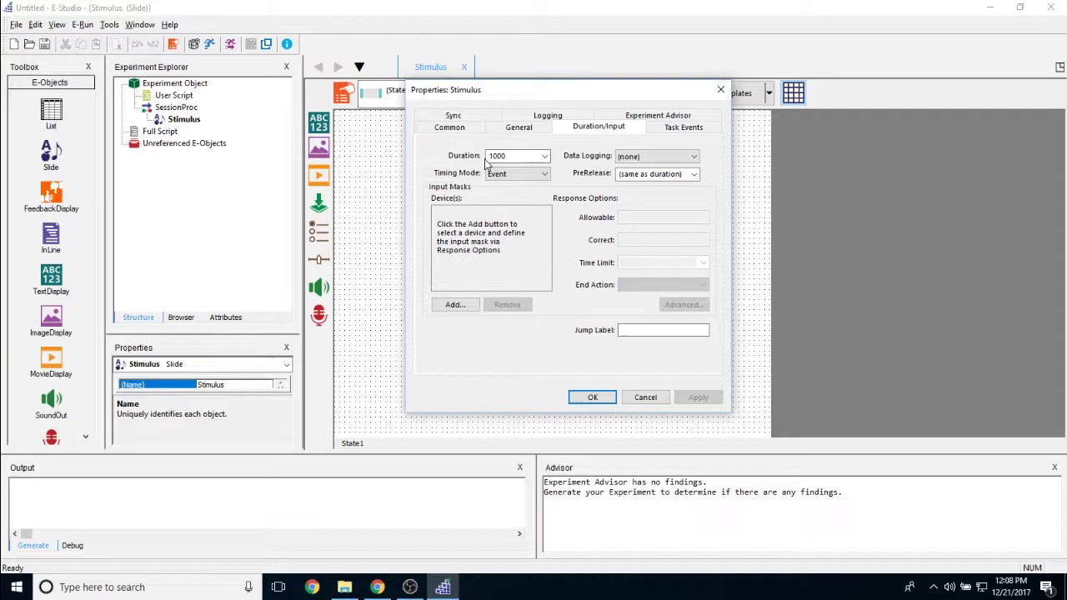
left_click(544, 156)
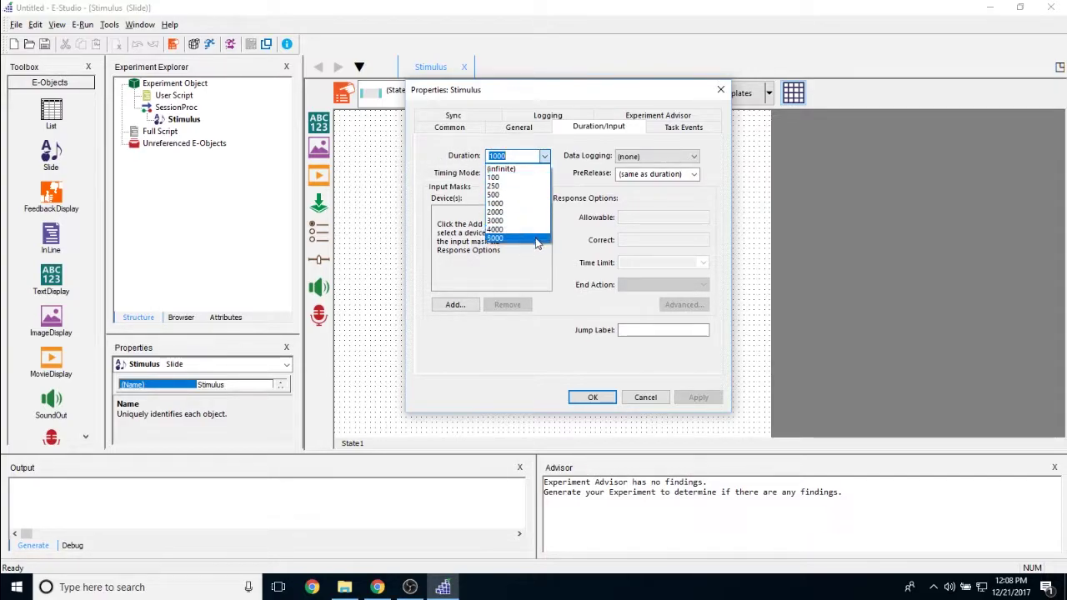
left_click(524, 156)
type("1593")
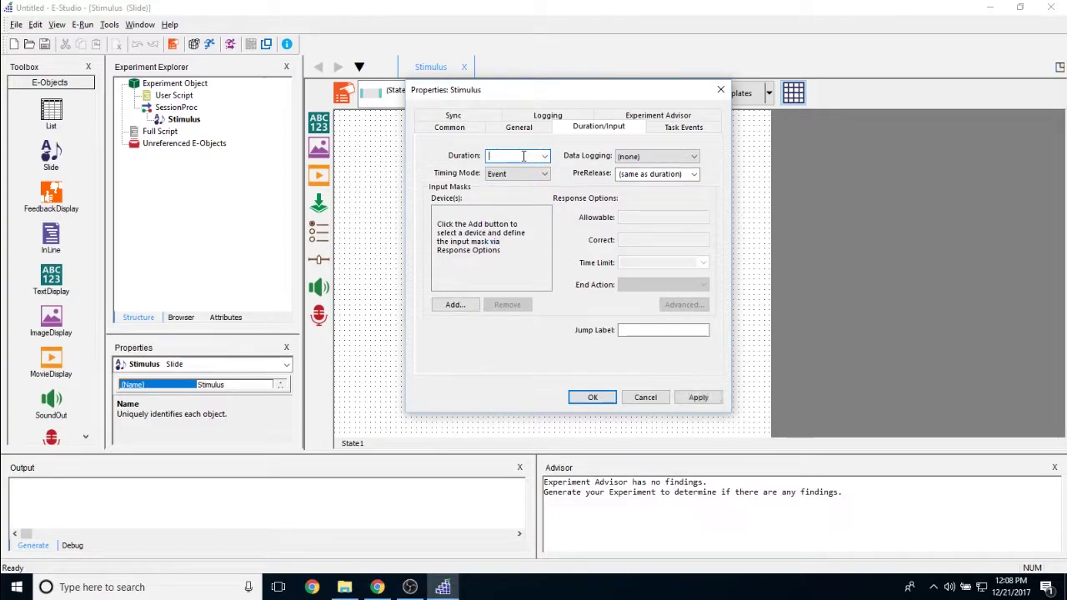
type("215")
double_click(528, 156)
key("BackSpace")
type("[TheDuration")
left_click(667, 156)
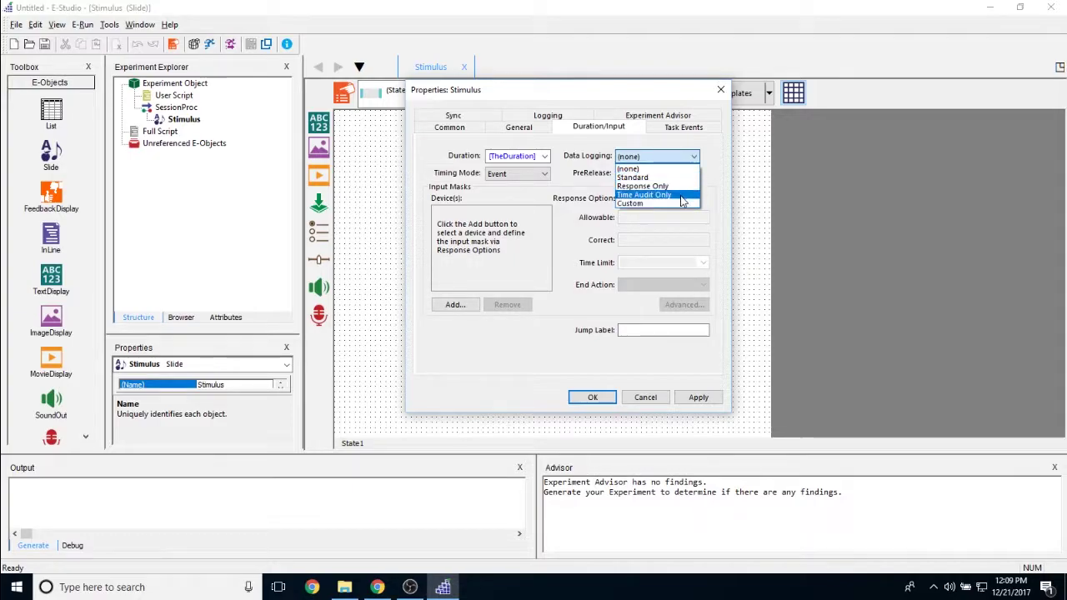
left_click(667, 168)
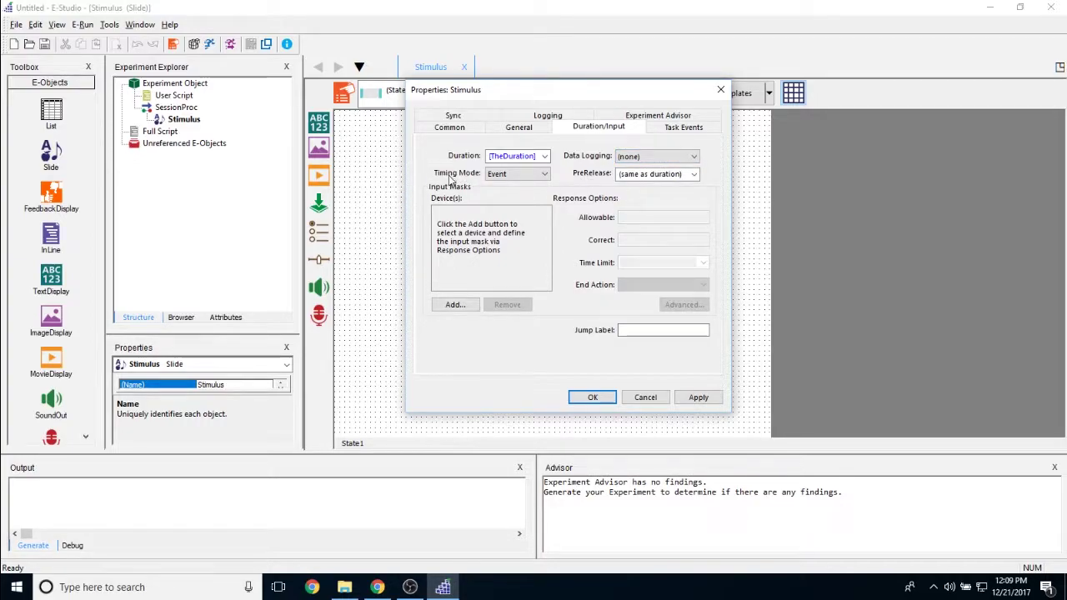
left_click(524, 173)
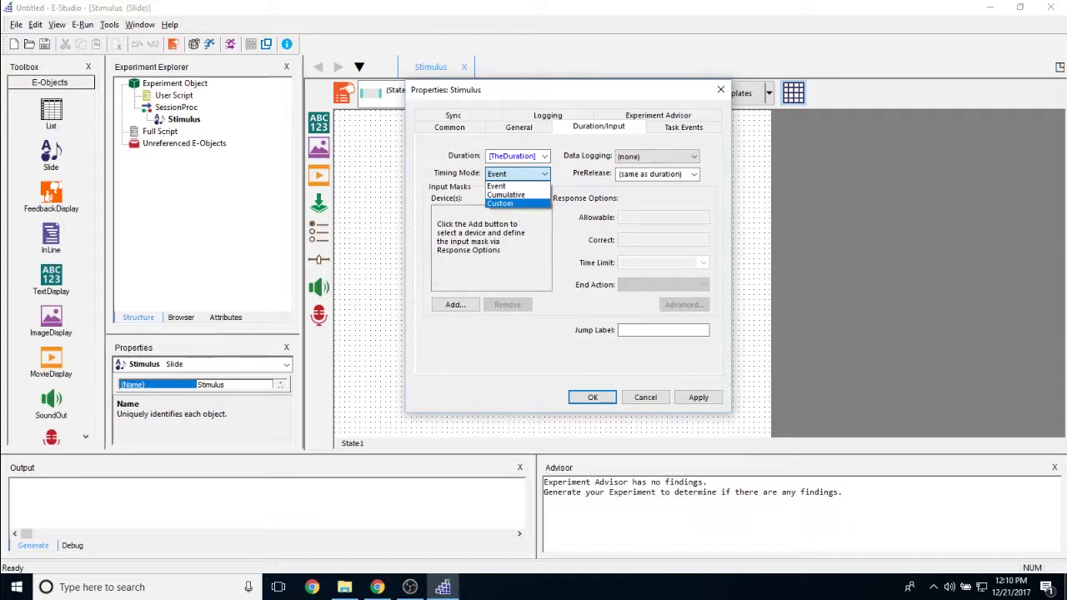
left_click(542, 267)
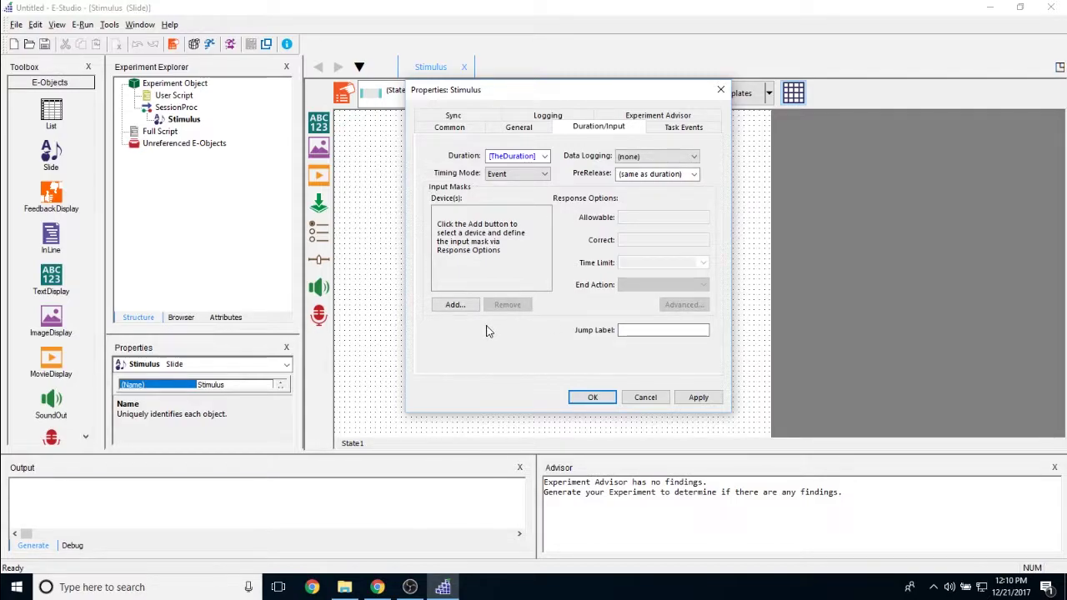
- Add Keyboard as an input device for the Stimulus slide
left_click(453, 305)
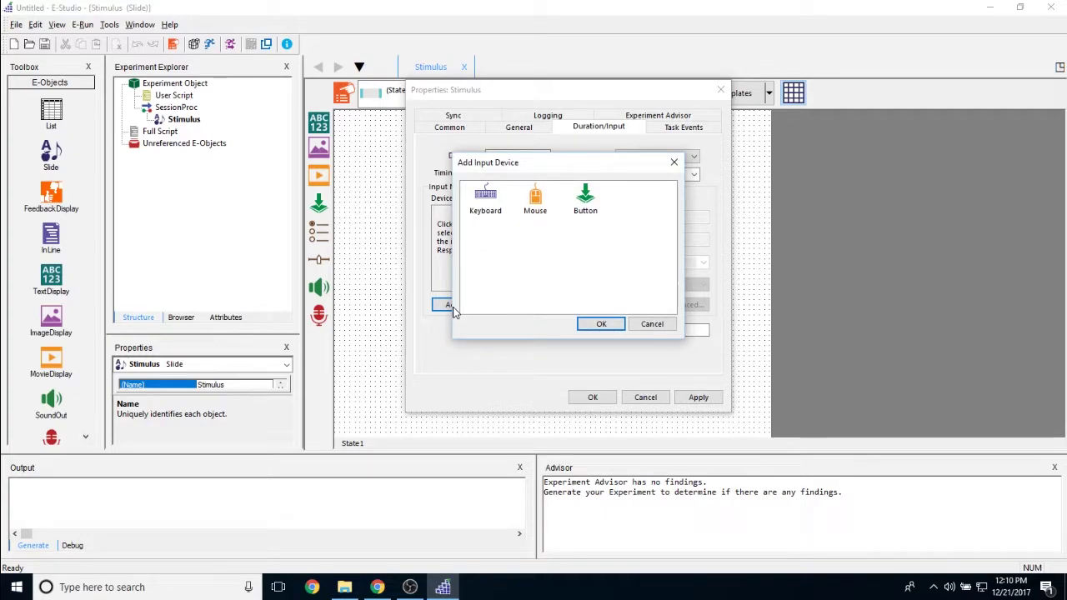
left_click(485, 210)
left_click(541, 218)
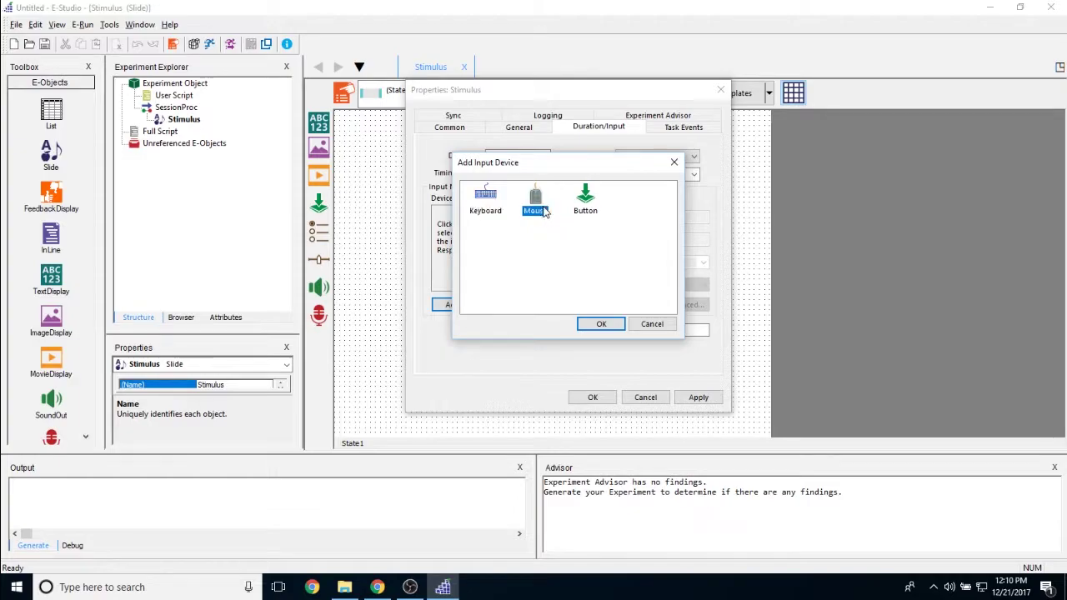
left_click(589, 198)
left_click(486, 209)
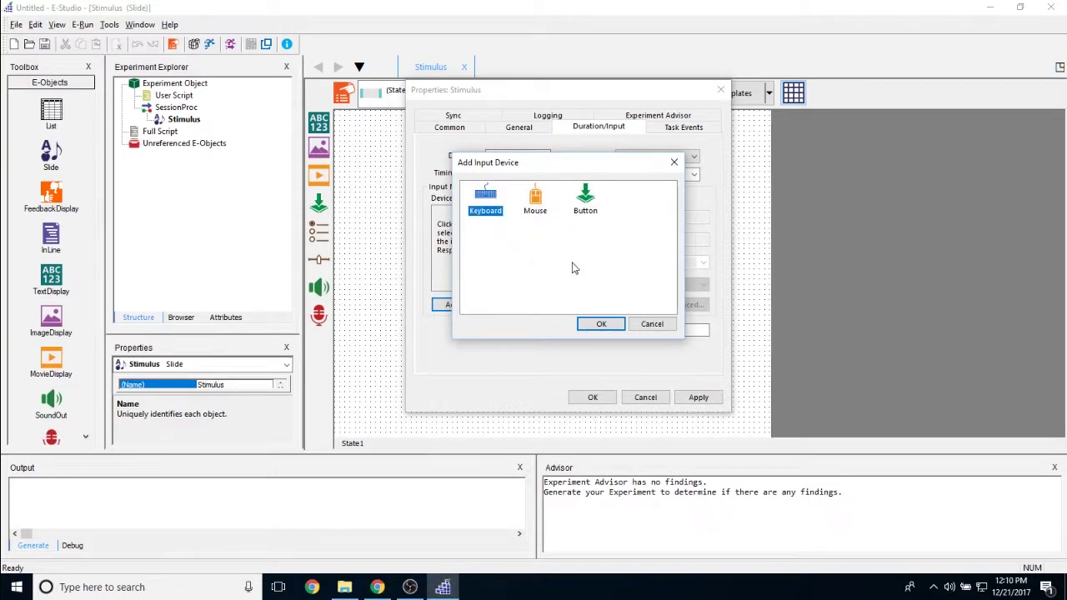
left_click(611, 327)
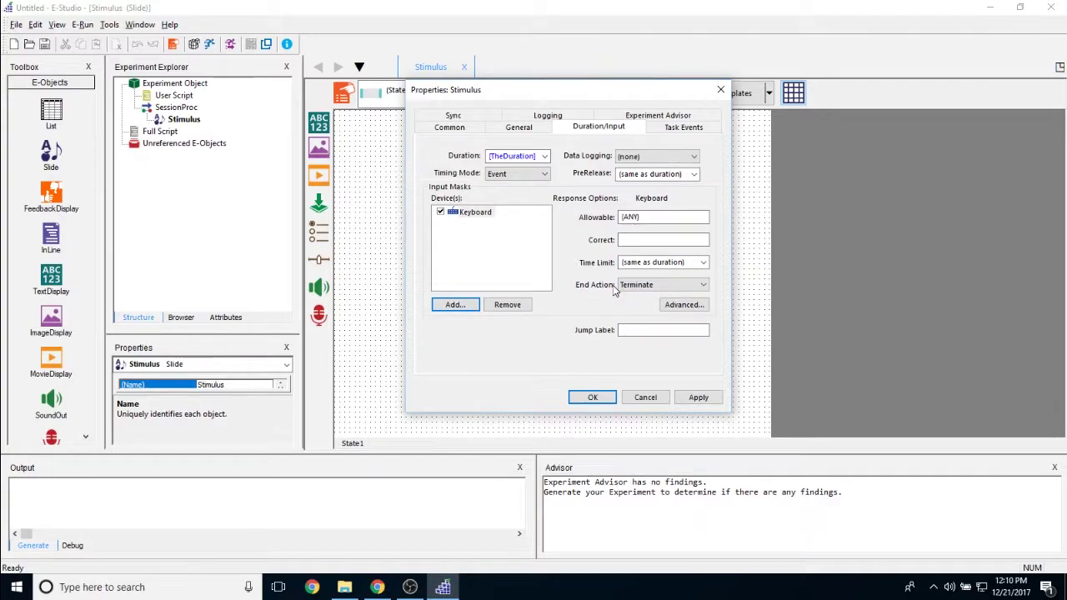
- Keep the keyboard's allowable responses at {ANY} and its end action at Terminate
left_click(645, 217)
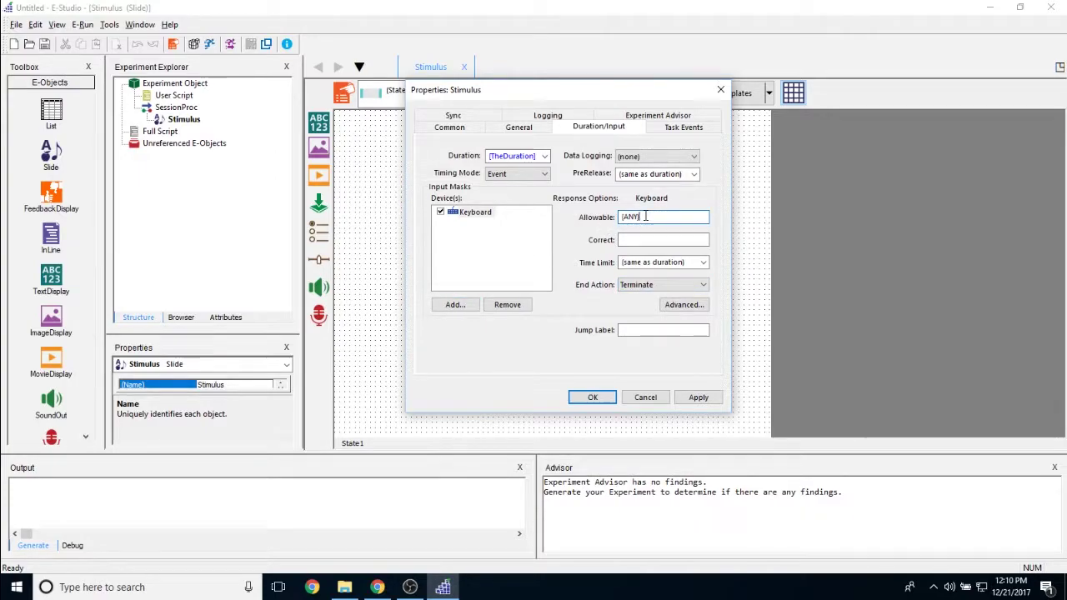
left_click_drag(645, 217, 673, 218)
left_click(637, 240)
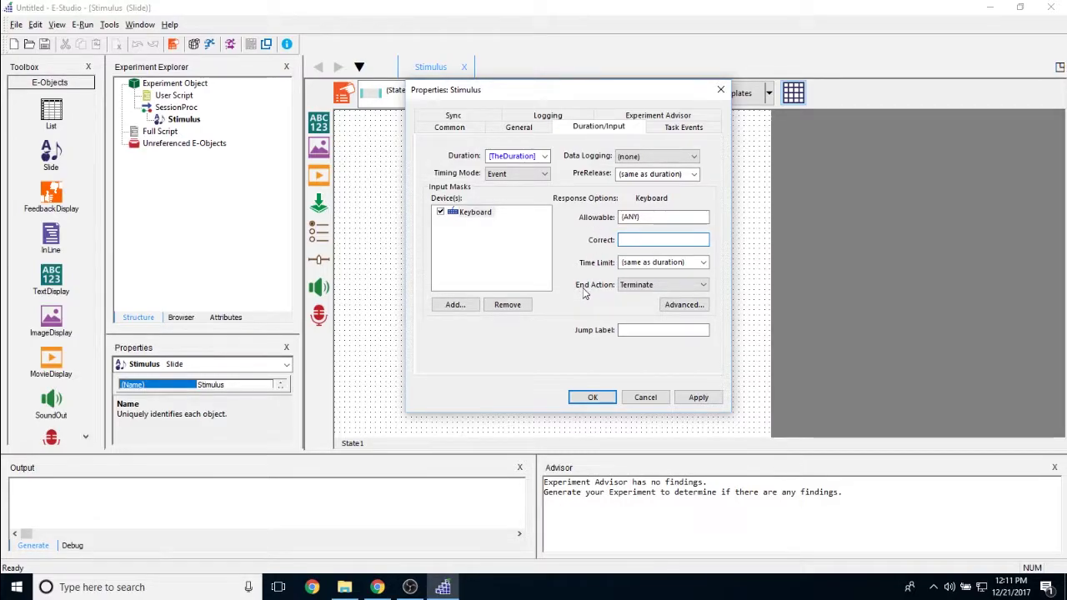
left_click(622, 288)
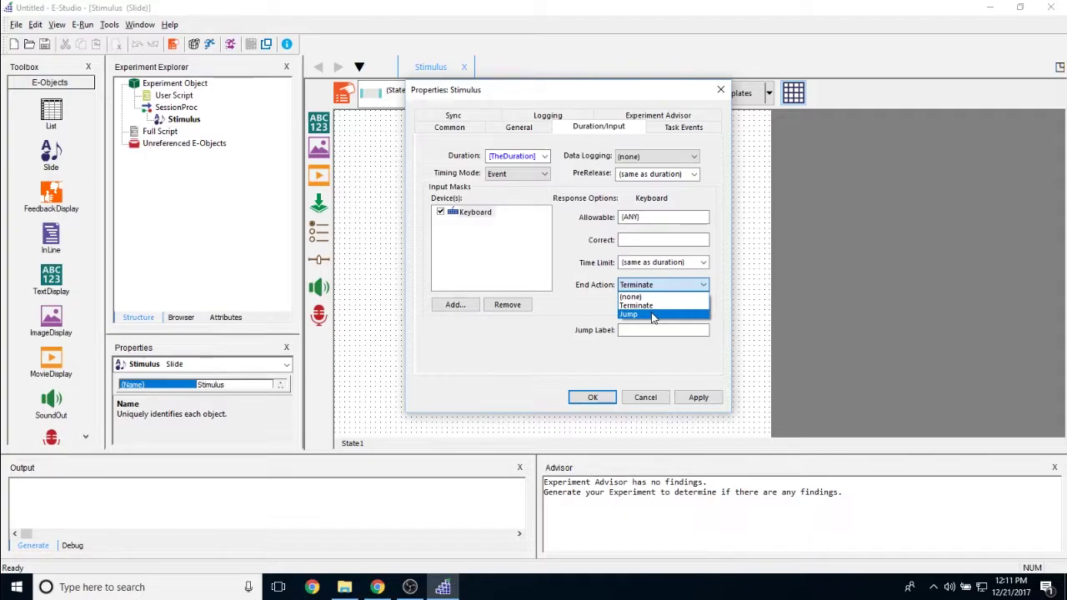
left_click(638, 305)
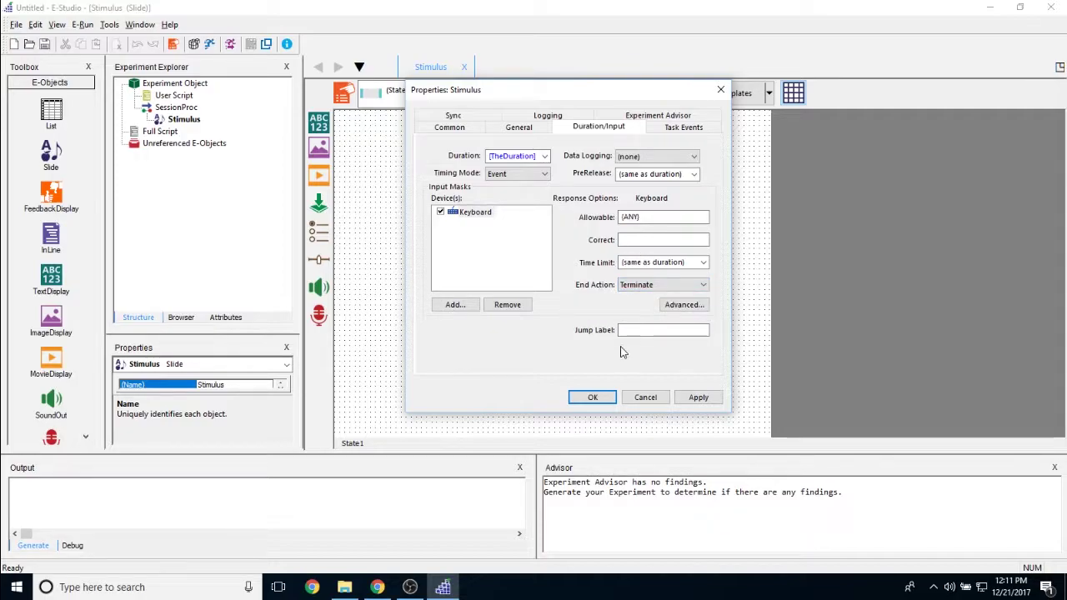
- Bring up the Add Event list on the Task Events page
left_click(682, 130)
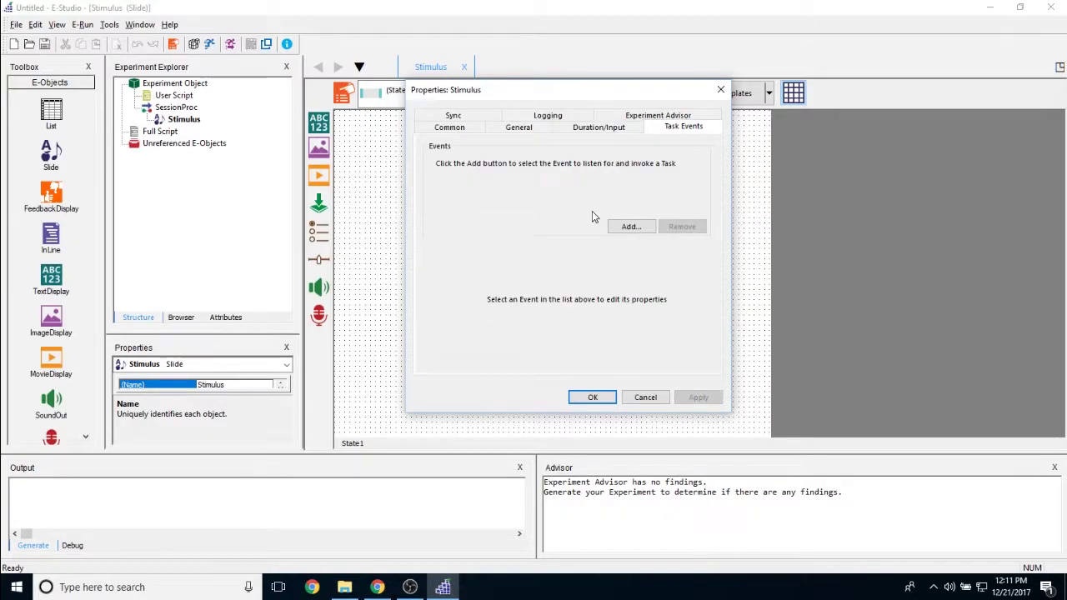
left_click(631, 227)
left_click_drag(588, 163, 609, 183)
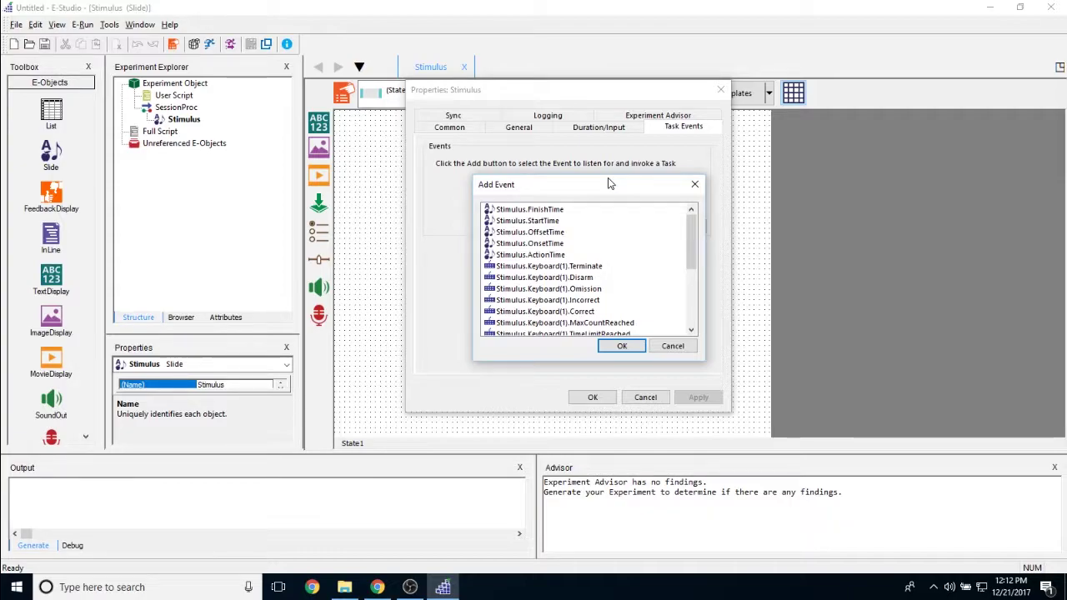
mouse_move(692, 225)
left_mouse_down()
mouse_move(691, 309)
mouse_move(685, 207)
left_mouse_up()
- Browse the OnsetTime, OffsetTime, StartTime, FinishTime, ActionTime and Keyboard(1).Terminate events
left_click(542, 243)
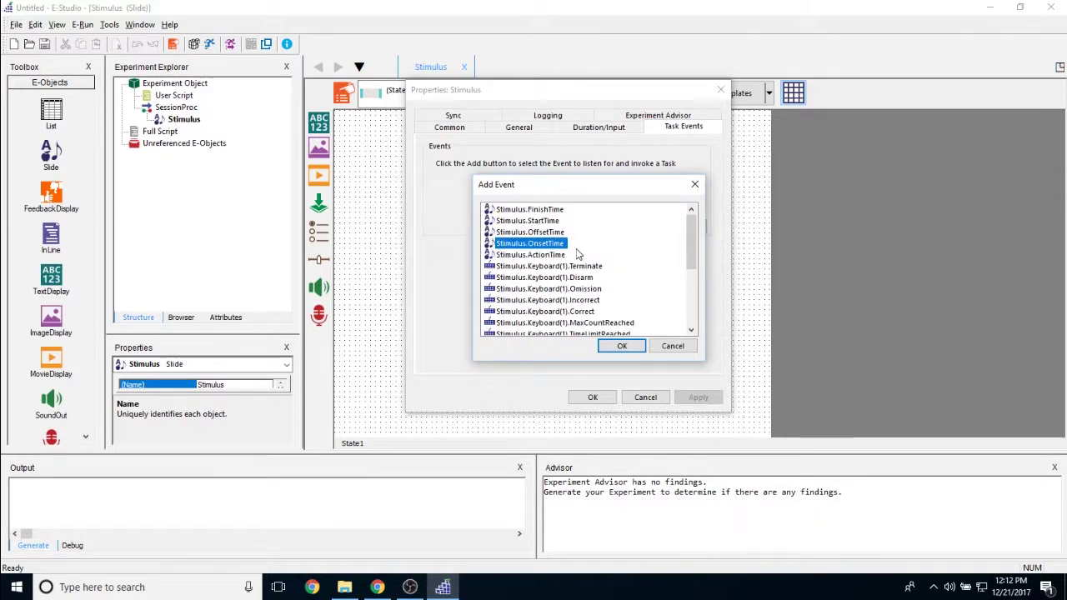
left_click(531, 233)
left_click(509, 221)
left_click(525, 210)
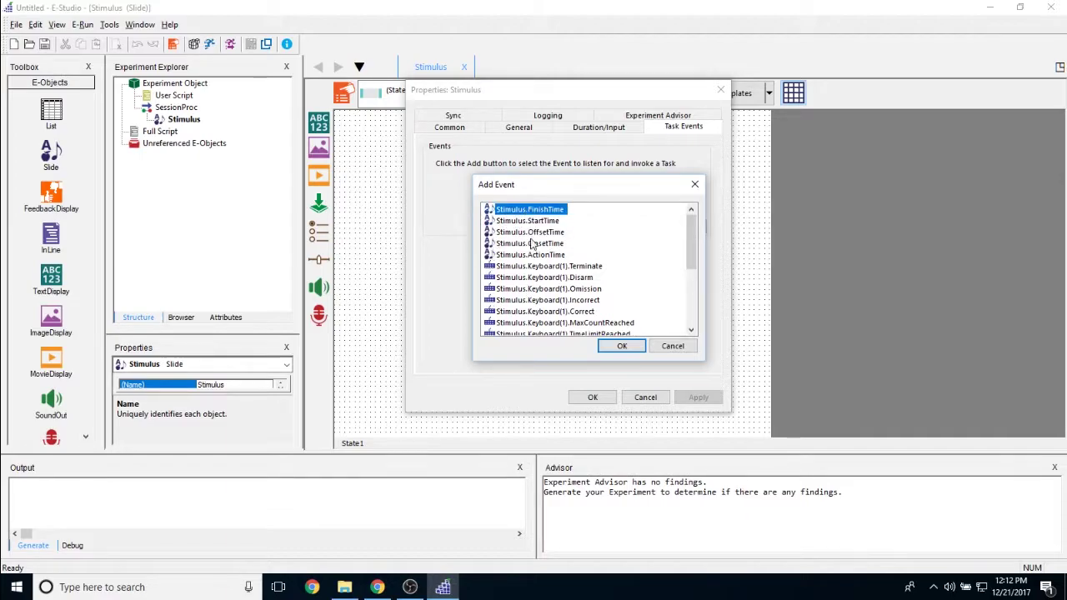
left_click(532, 255)
scroll(610, 241, "down", 1)
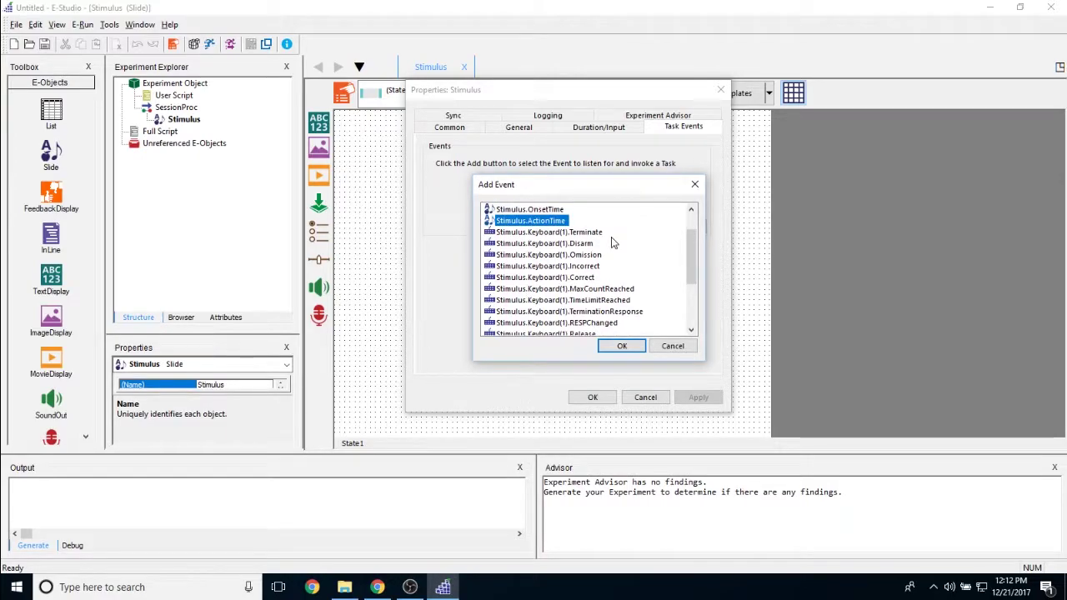
left_click(549, 234)
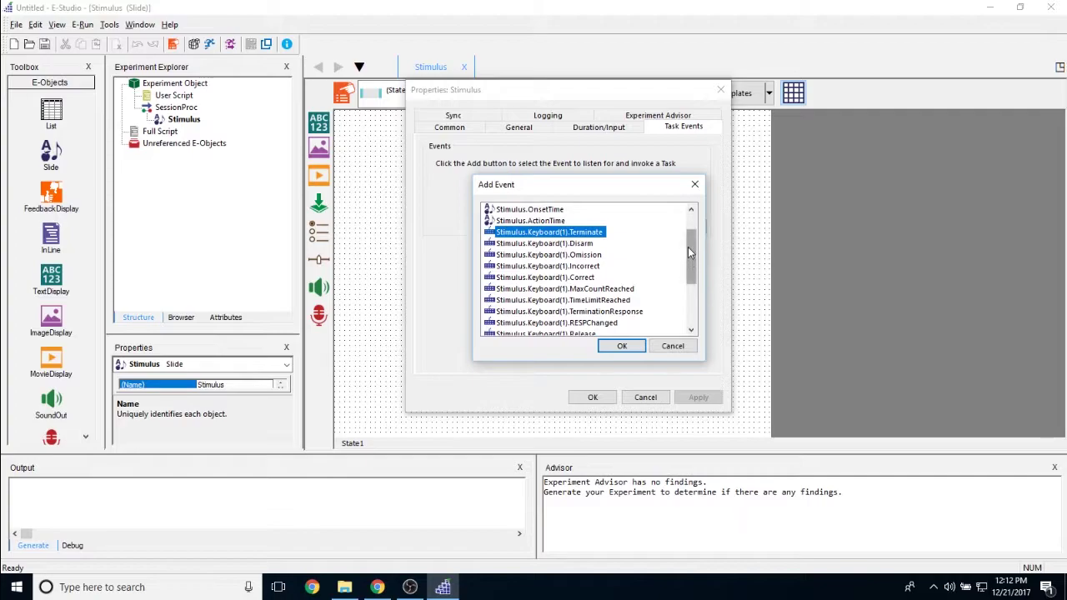
left_click_drag(687, 247, 696, 288)
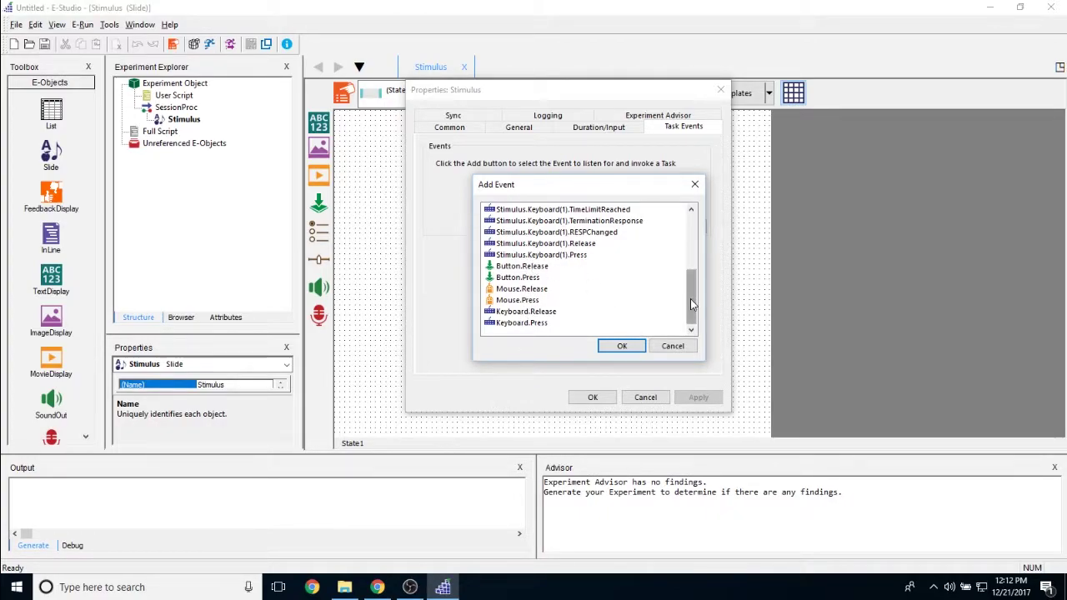
left_click_drag(693, 296, 696, 242)
left_click(530, 243)
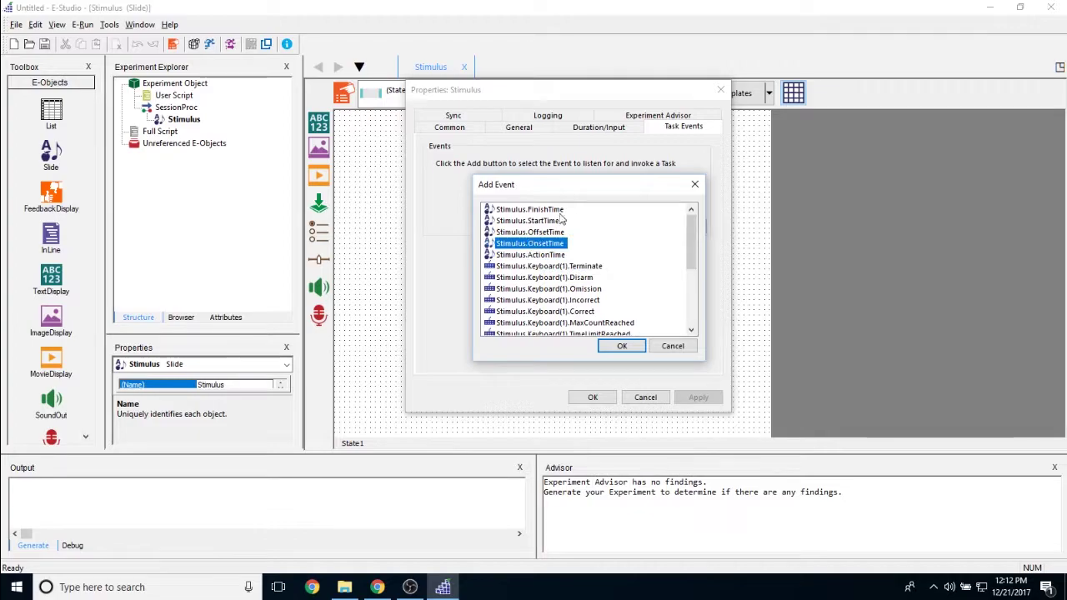
- Close the event list unused and review the Experiment Advisor report stats checkboxes
left_click(695, 184)
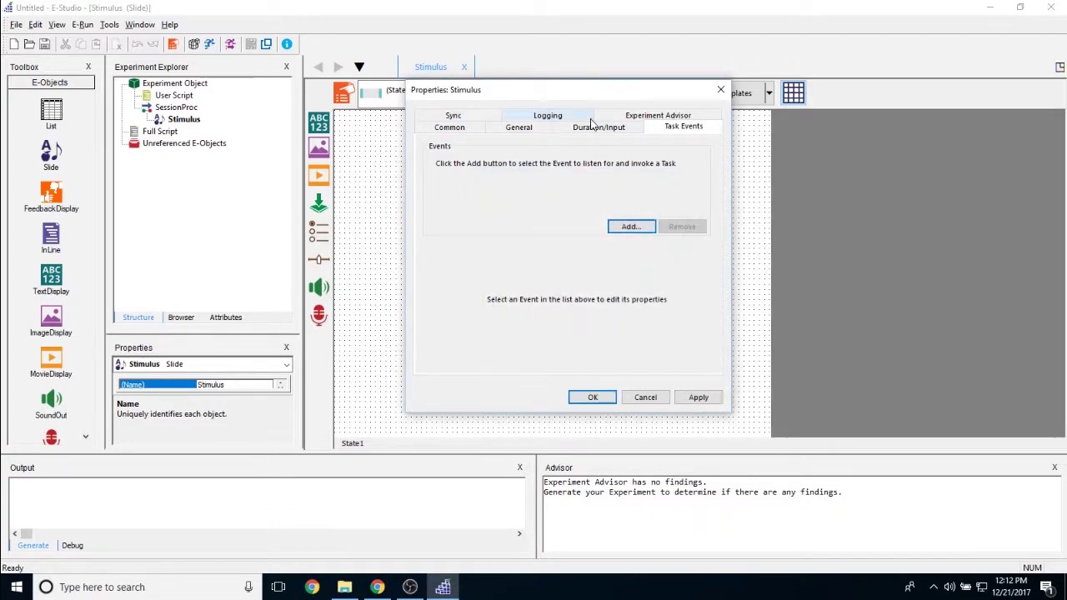
left_click(657, 116)
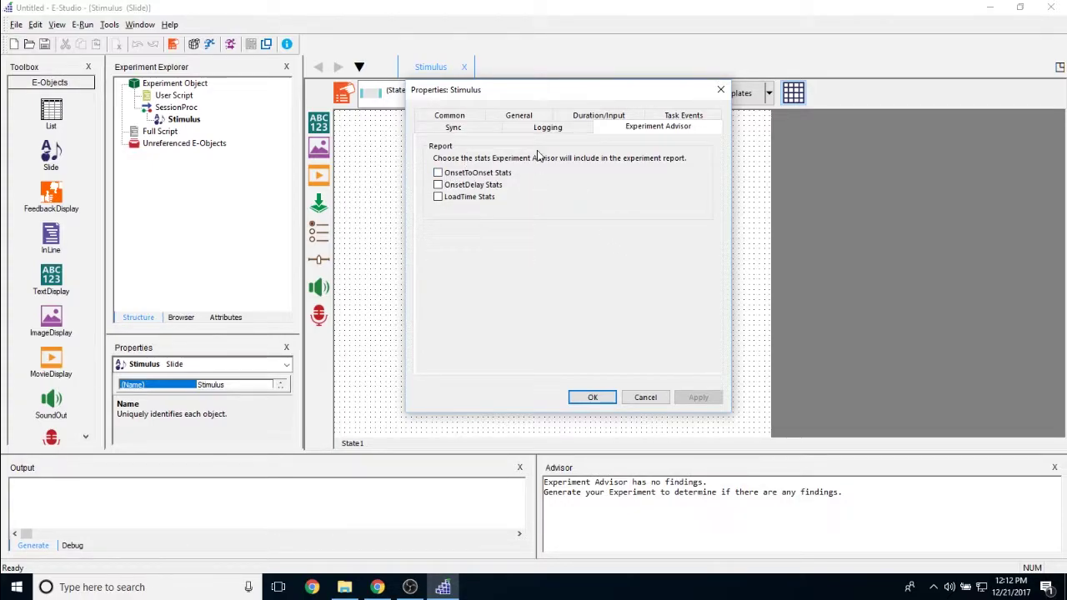
left_click(438, 185)
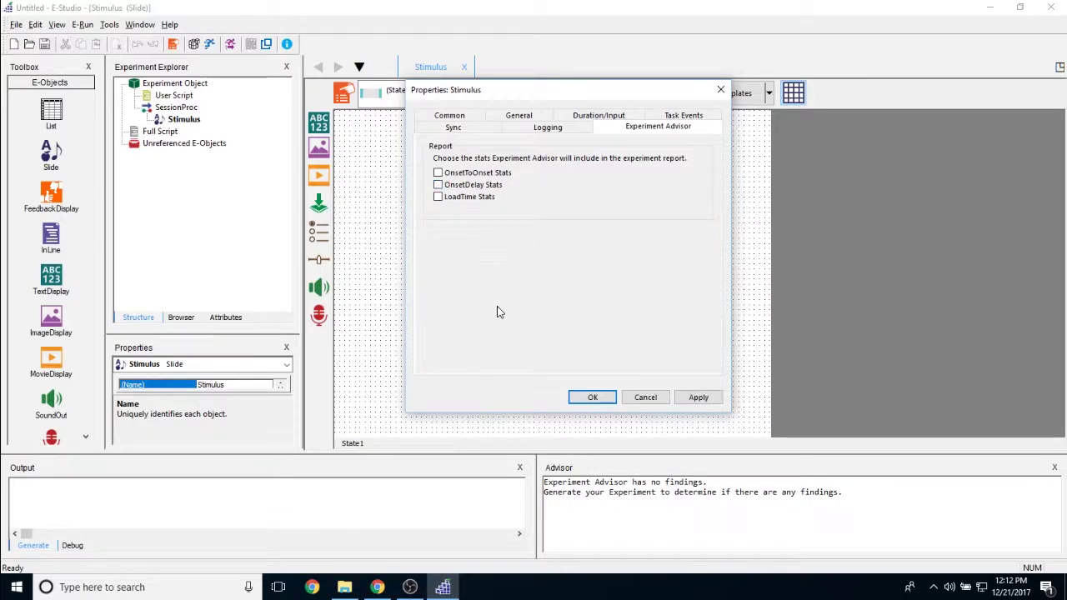
- Tick logging for CRESP, RESP, RT, RTime, DurationError, OnsetDelay, OnsetTime and OnsetToOnset
left_click(570, 130)
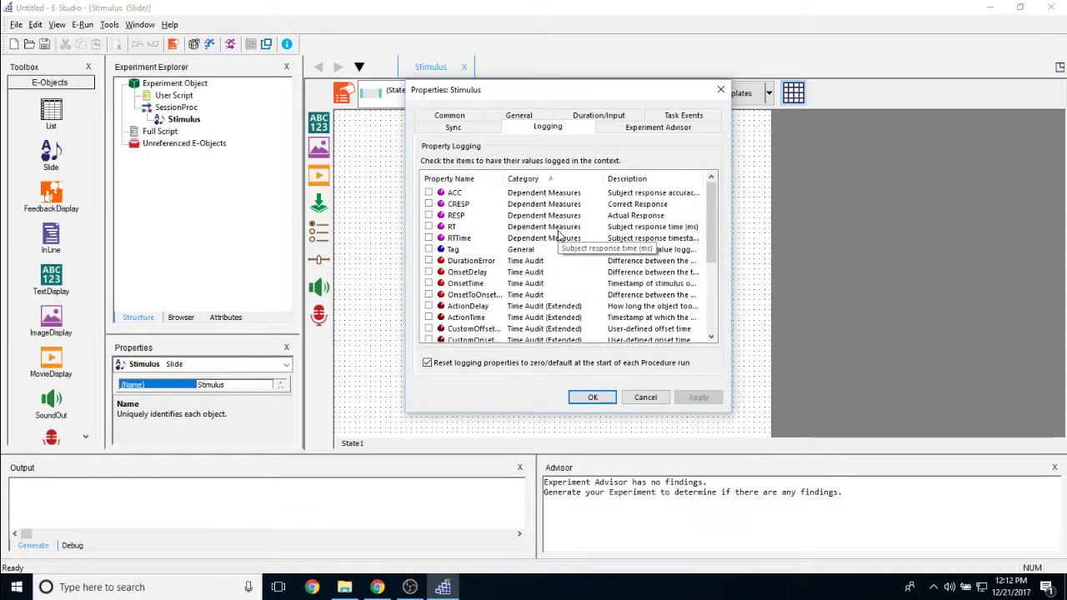
left_click(429, 203)
left_click(428, 216)
left_click(429, 226)
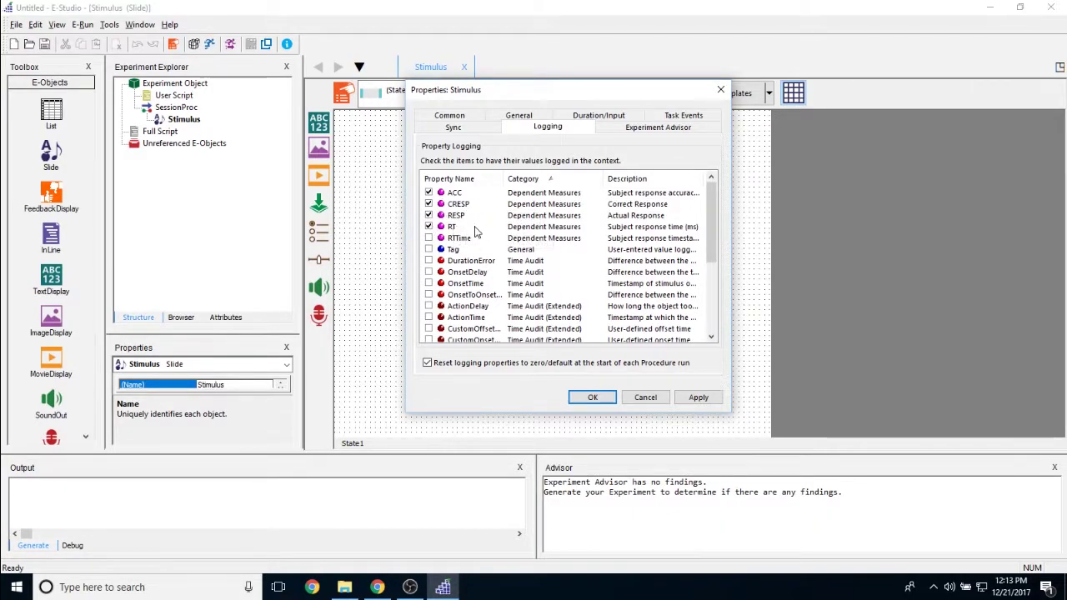
left_click(428, 237)
left_click(429, 261)
left_click(429, 272)
left_click(429, 283)
left_click(428, 295)
mouse_move(711, 205)
left_mouse_down()
mouse_move(722, 239)
mouse_move(708, 274)
mouse_move(731, 276)
mouse_move(711, 266)
mouse_move(711, 223)
left_mouse_up()
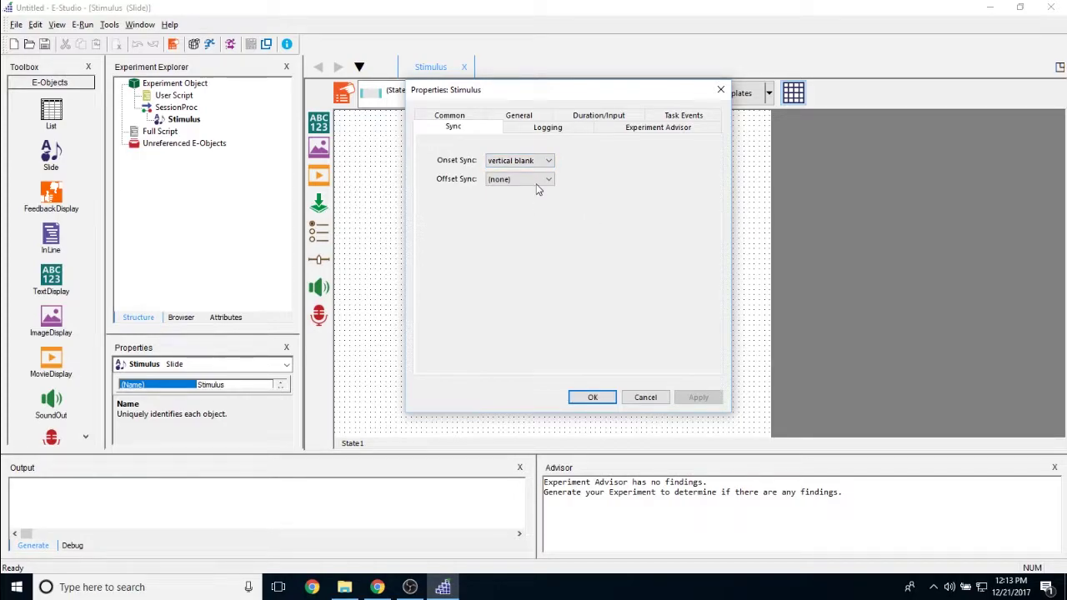
- Leave Onset Sync at vertical blank and Offset Sync at (none), then view the Common page
left_click(546, 160)
left_click(486, 181)
left_click(522, 181)
left_click(676, 235)
left_click(588, 202)
left_click(449, 116)
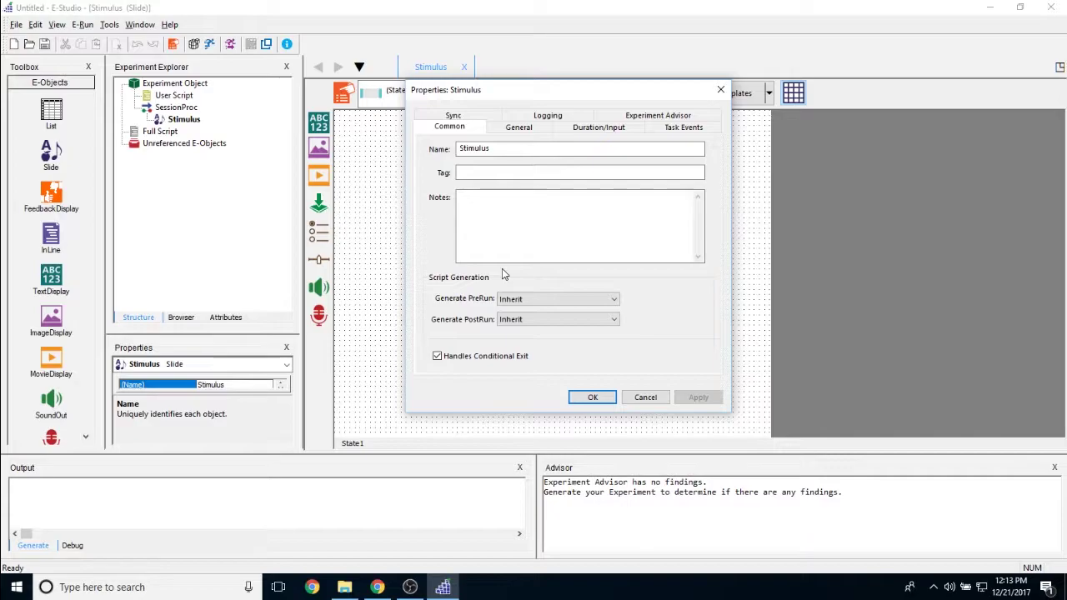
- Keep PreRun and PostRun generation at Inherit, enable Handles Conditional Exit, and close the properties
left_click(487, 176)
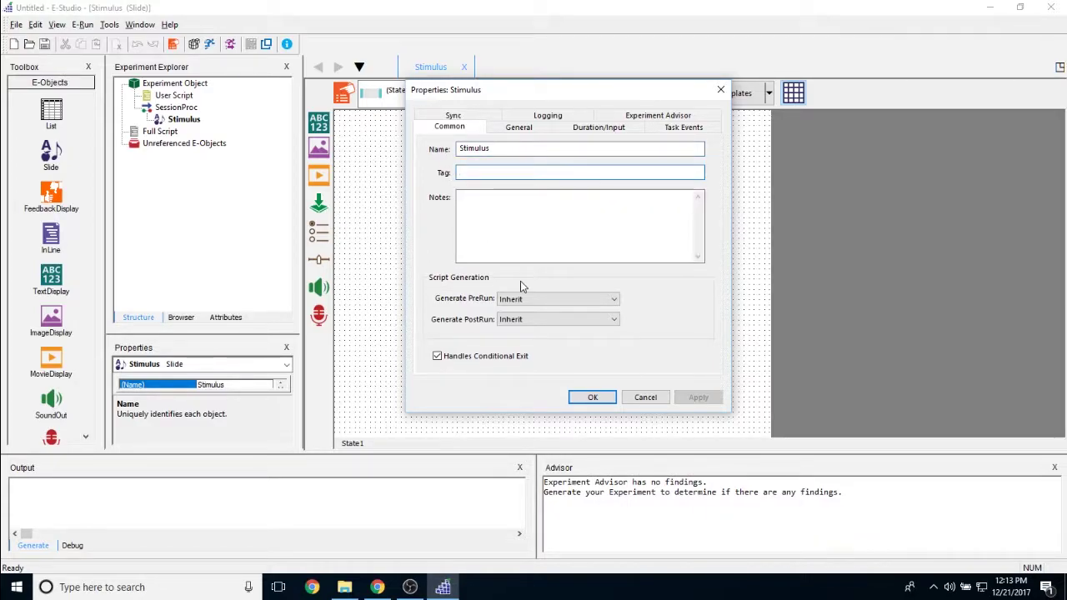
left_click(495, 217)
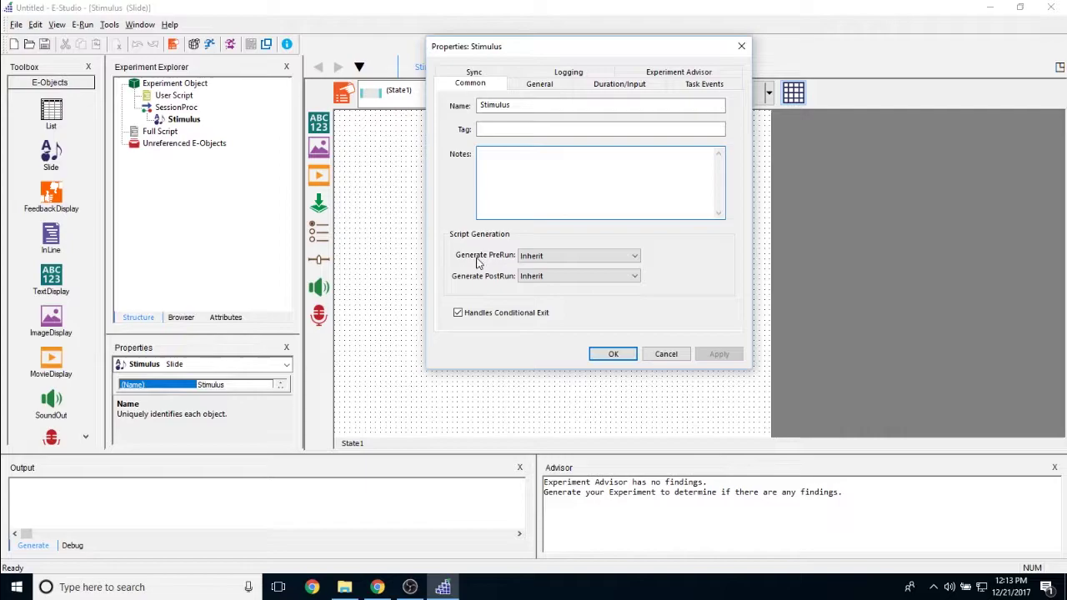
left_click_drag(579, 51, 584, 58)
left_click(584, 262)
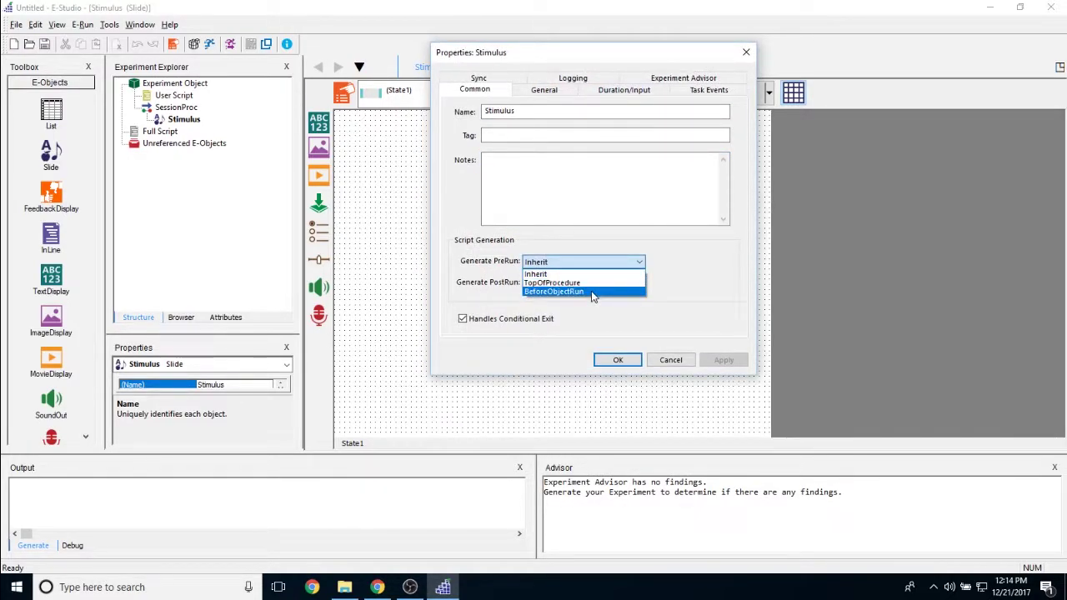
left_click(584, 273)
left_click(595, 283)
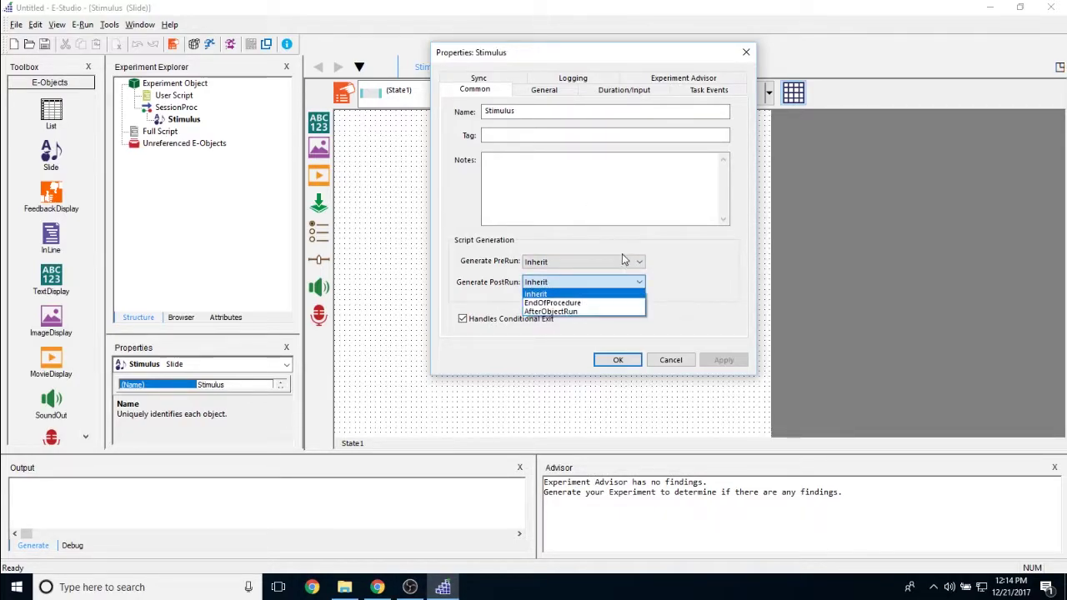
left_click(653, 270)
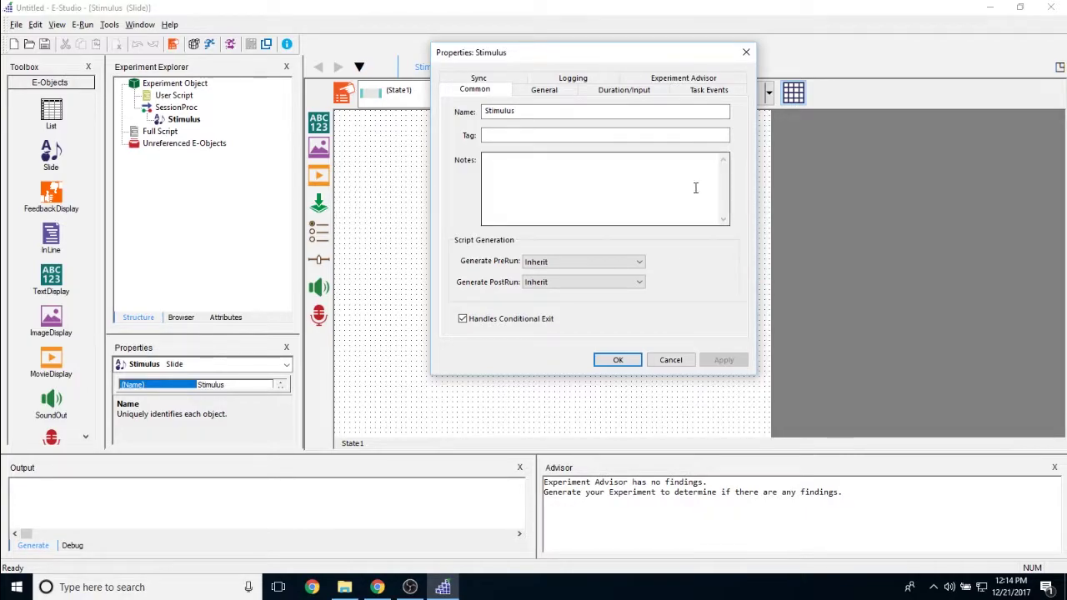
left_click(550, 322)
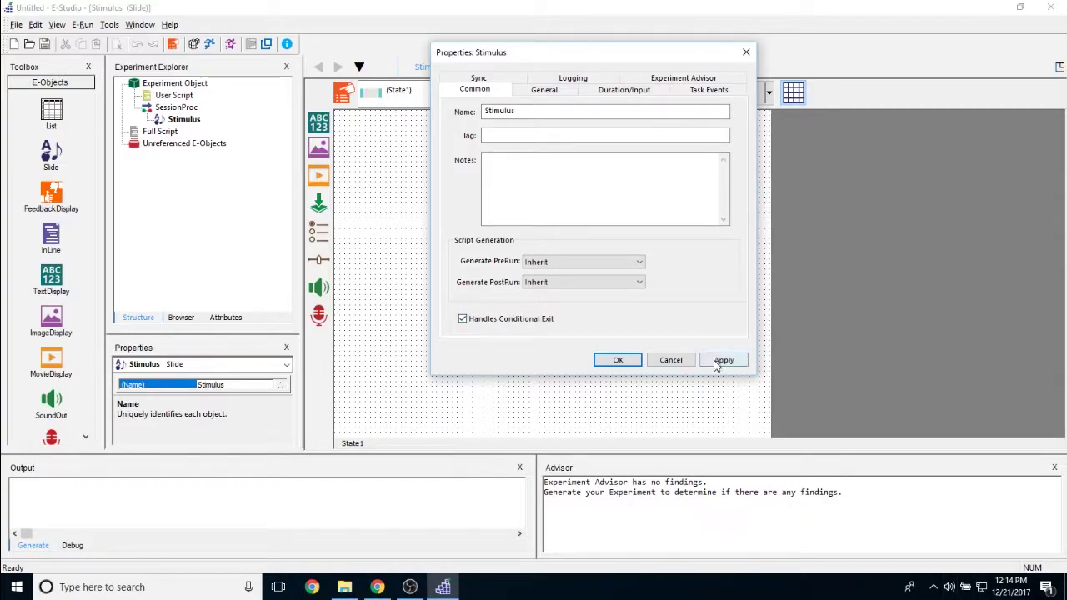
left_click(618, 359)
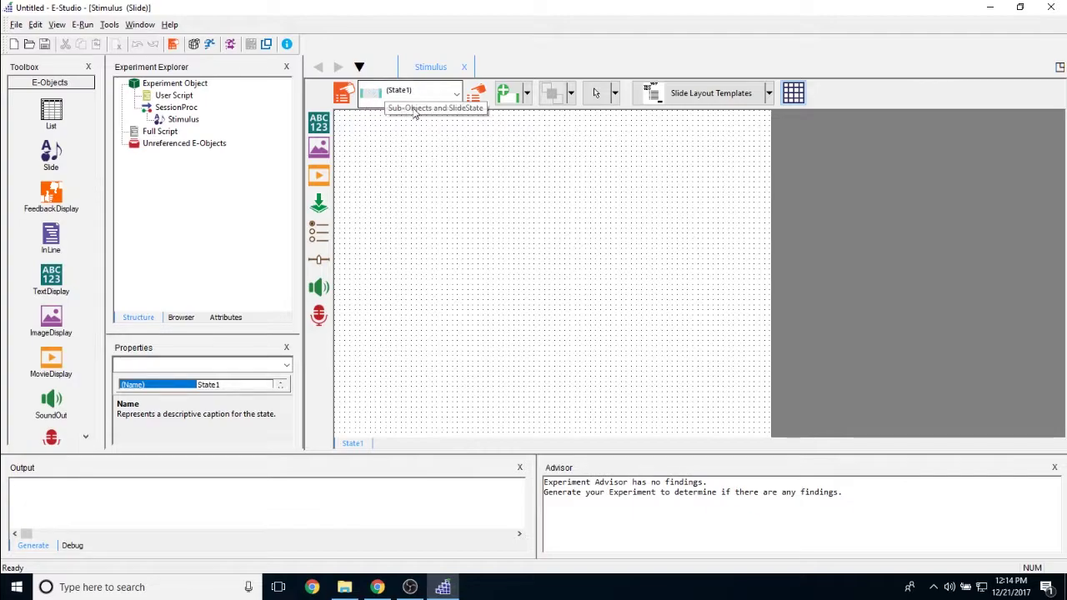
- Keep State1 selected in the SlideState list and show the add/remove/clone state options
left_click(457, 93)
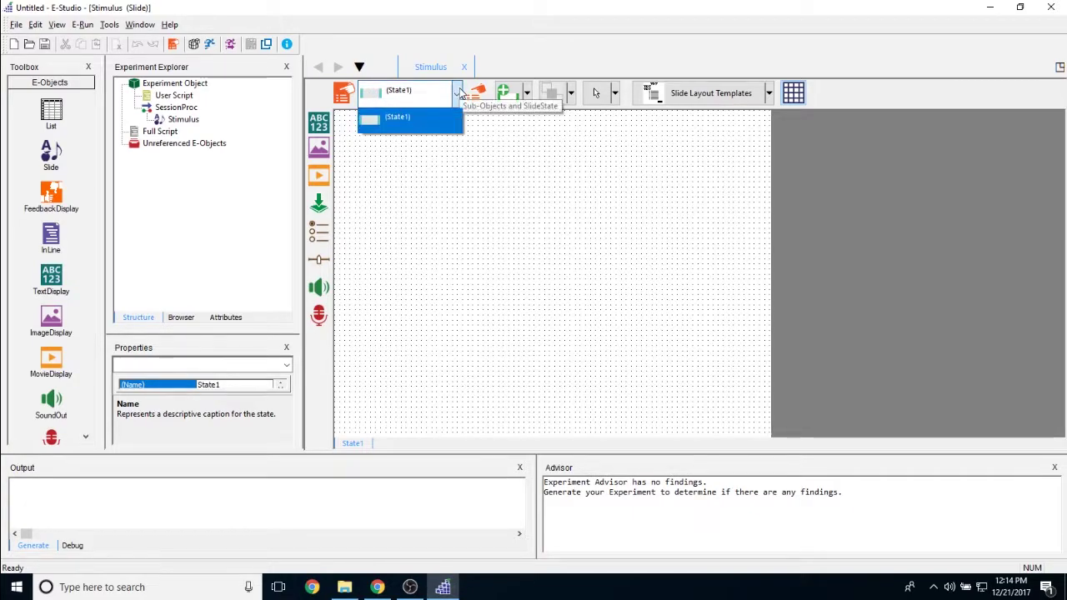
left_click(393, 120)
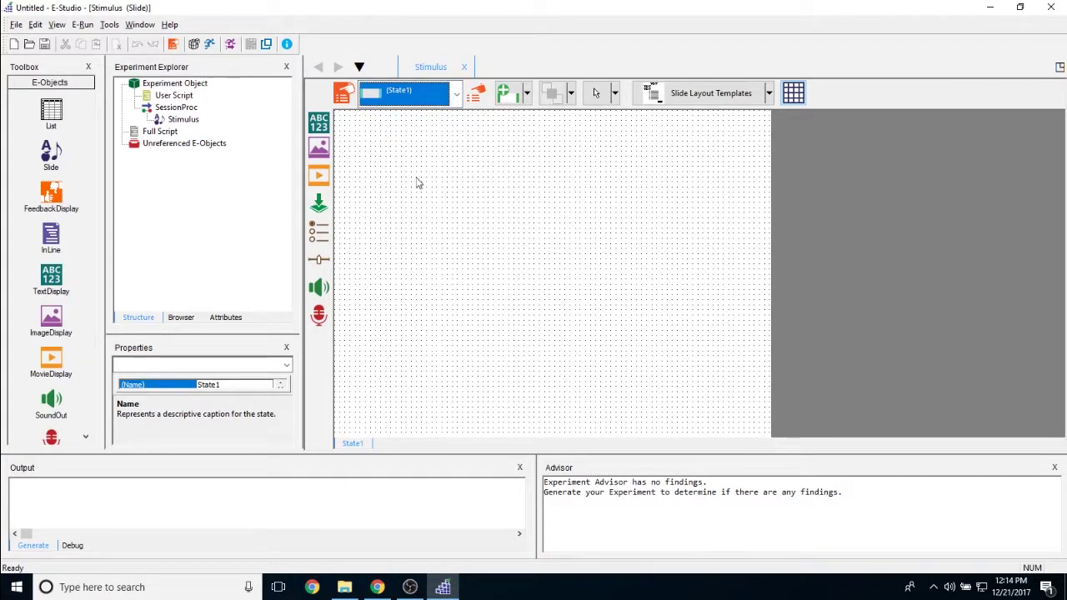
left_click(527, 94)
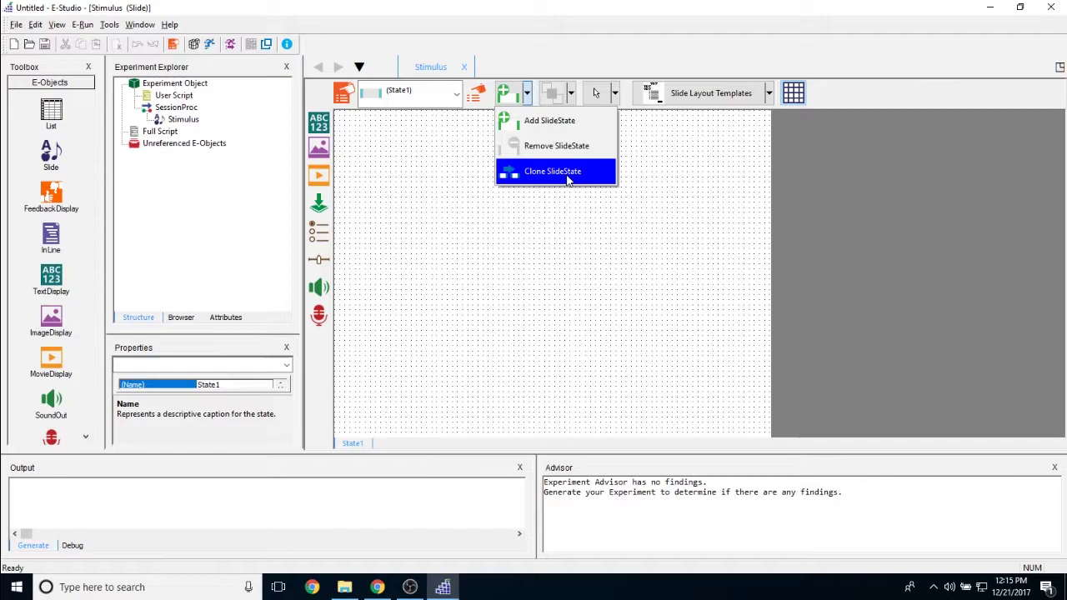
- Add a second slide state State2, switch between the states, and return to State1
left_click(550, 120)
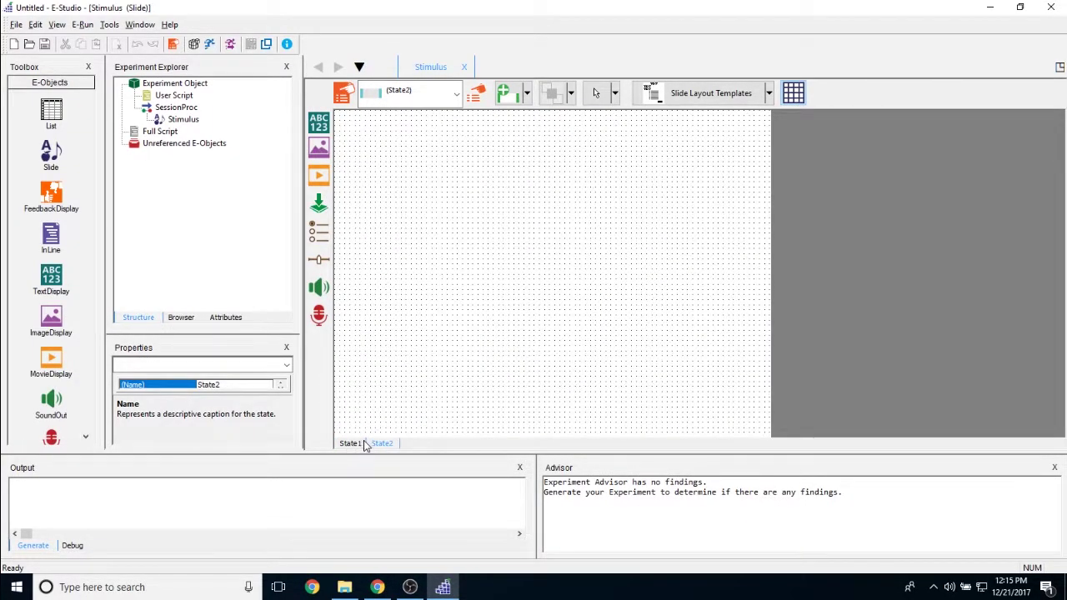
left_click(361, 444)
left_click(383, 445)
left_click(351, 447)
left_click(571, 93)
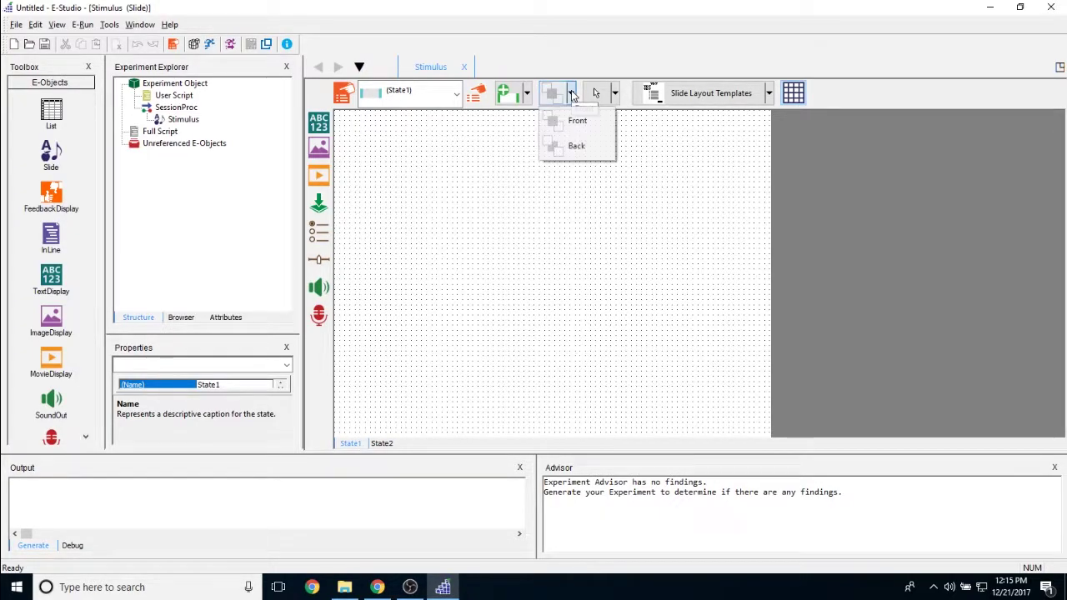
left_click(601, 130)
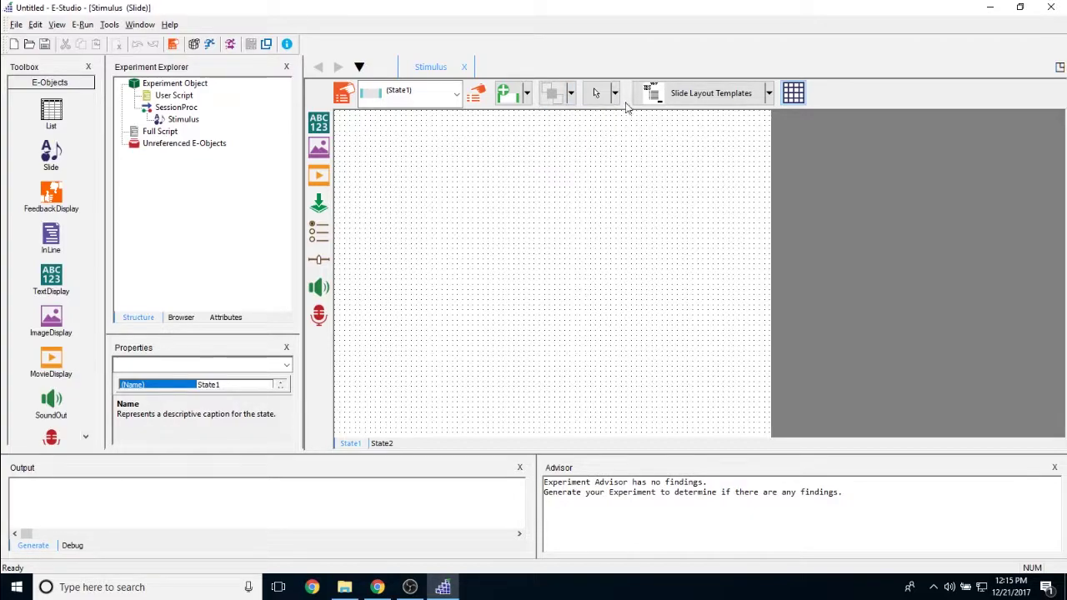
- Zoom into the Stimulus canvas twice with Zoom In, then twice back out with Zoom Out
left_click(615, 93)
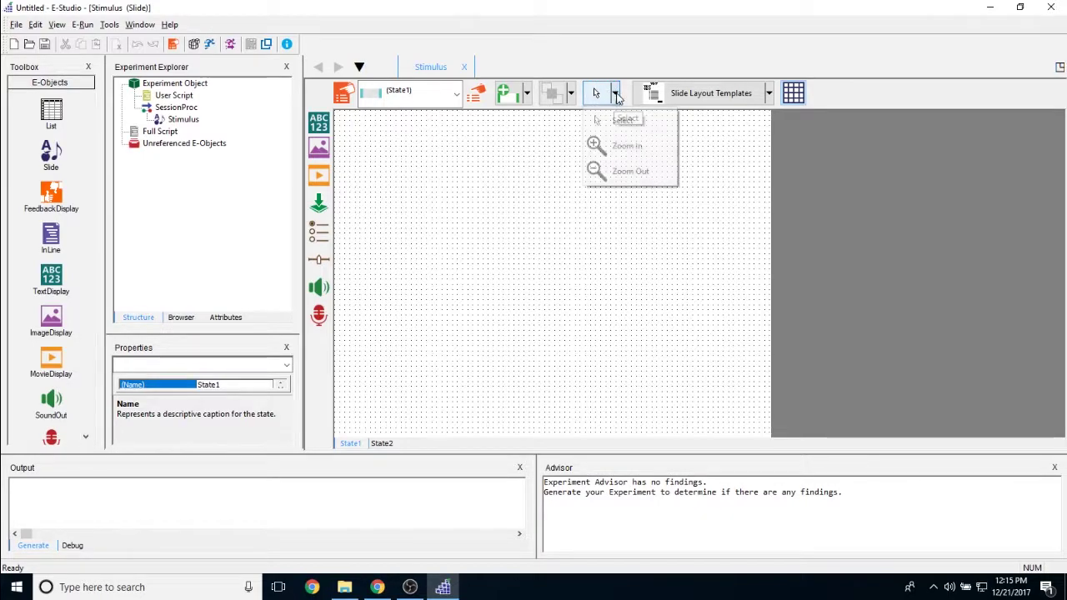
left_click(627, 146)
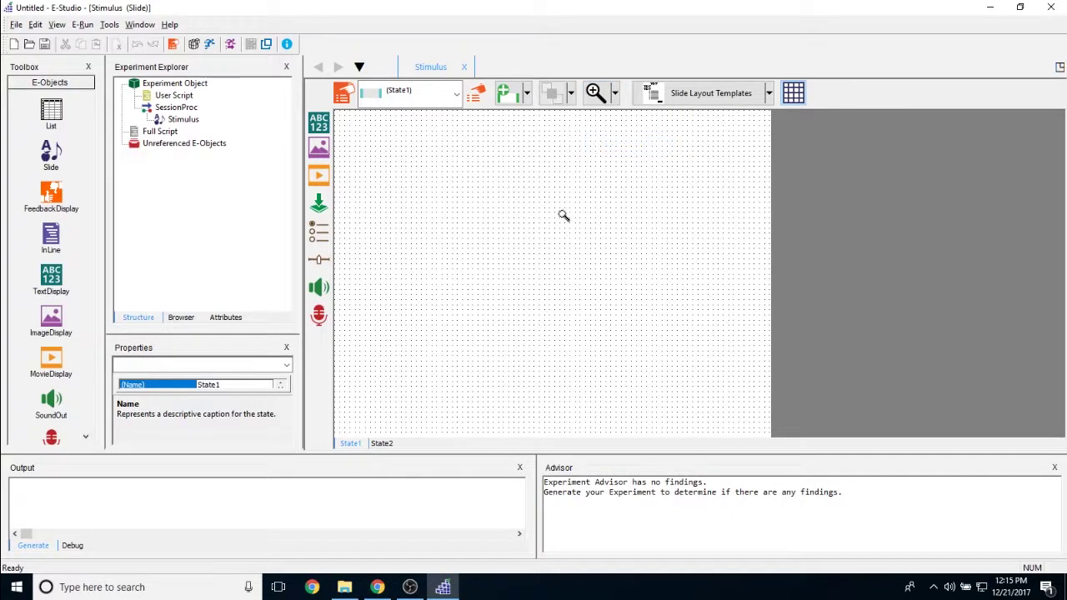
left_click(564, 215)
left_click(564, 215)
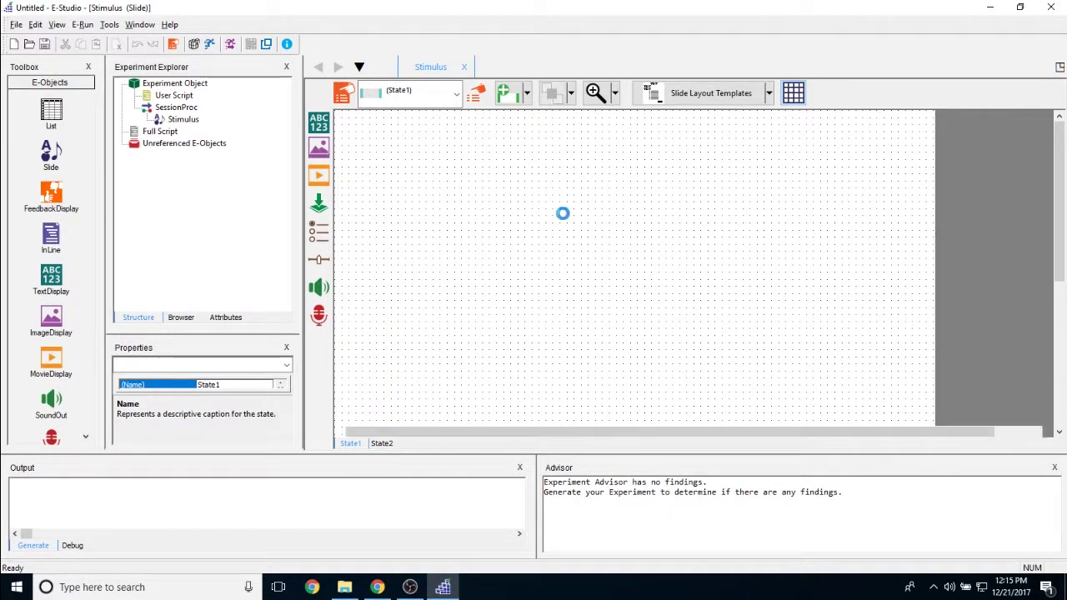
left_click(615, 93)
left_click(631, 171)
left_click(609, 221)
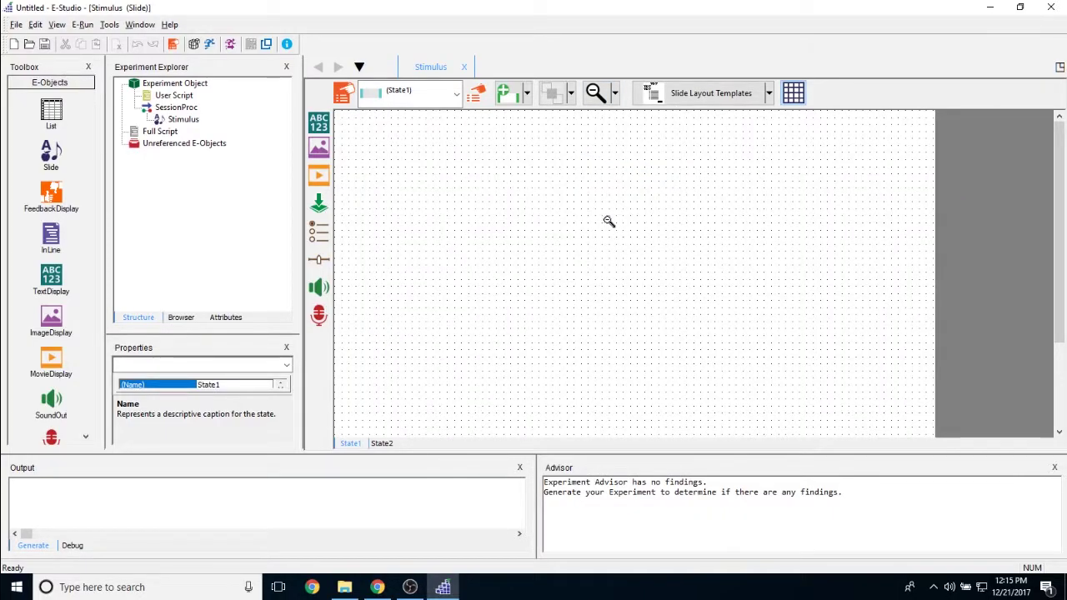
left_click(609, 221)
- Zoom in and out once more, then switch back to the Select tool
left_click(614, 93)
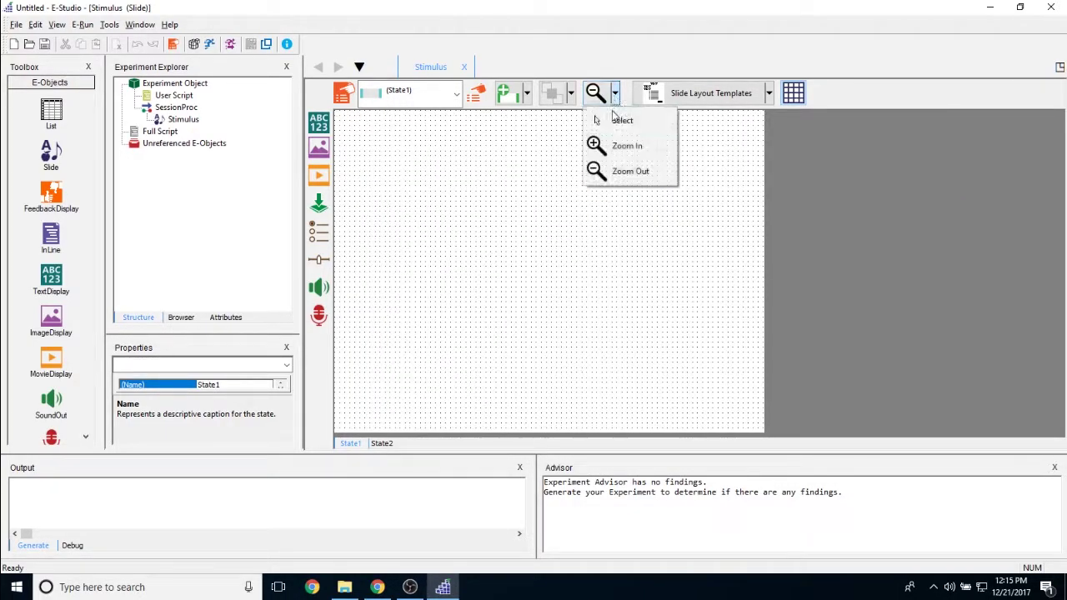
left_click(626, 146)
left_click(584, 175)
left_click(614, 93)
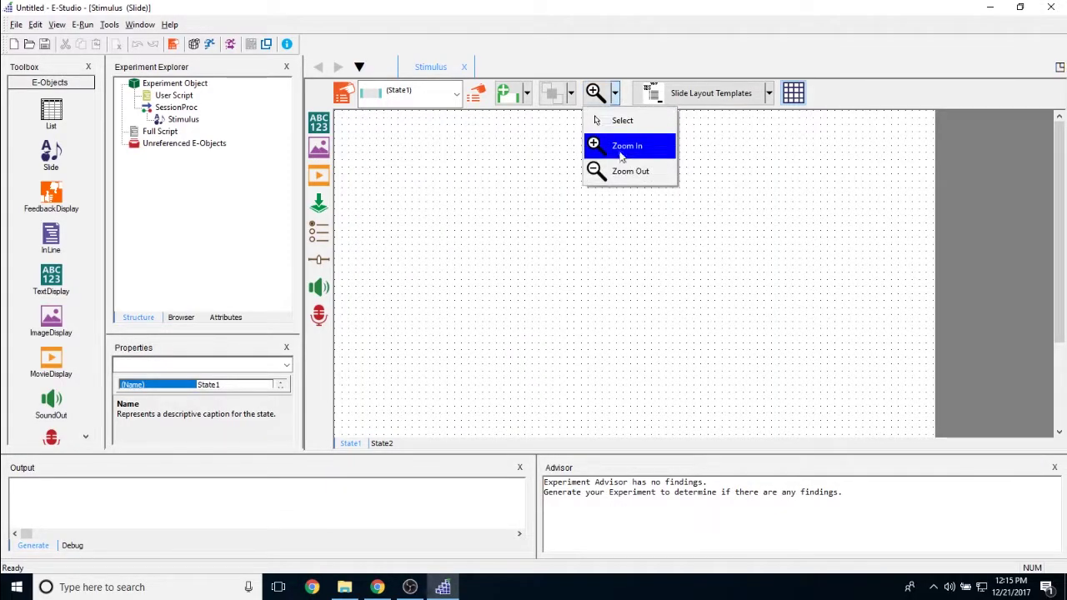
left_click(627, 171)
left_click(596, 210)
left_click(615, 93)
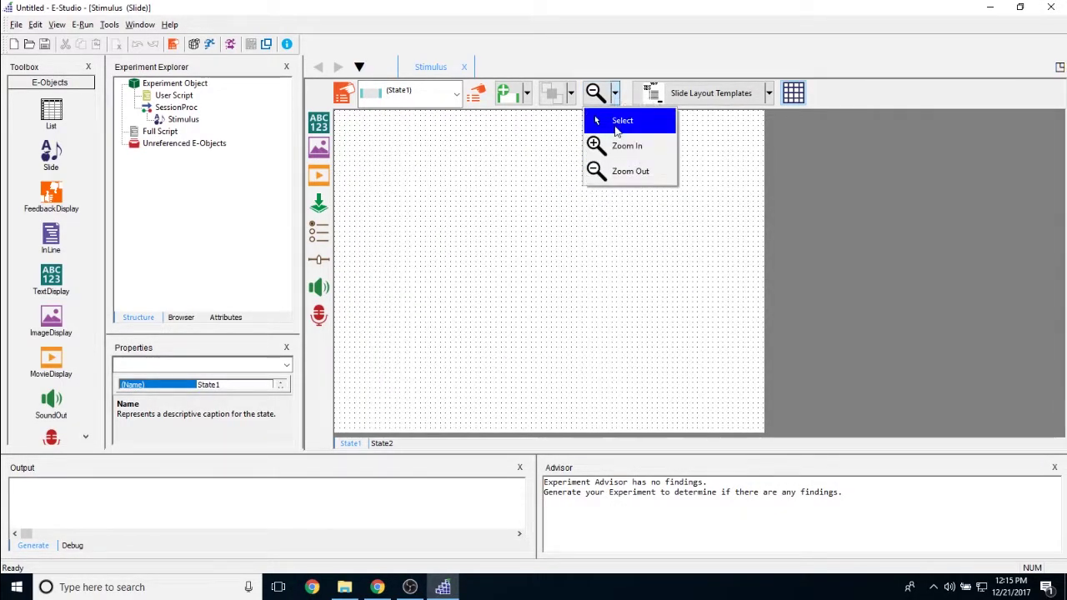
left_click(617, 122)
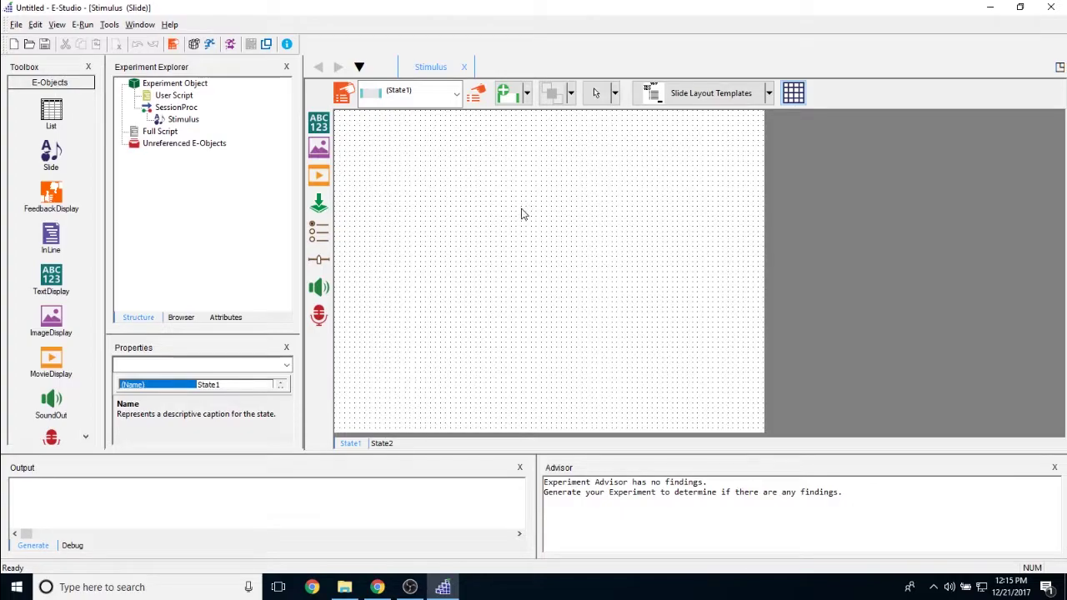
left_click(769, 94)
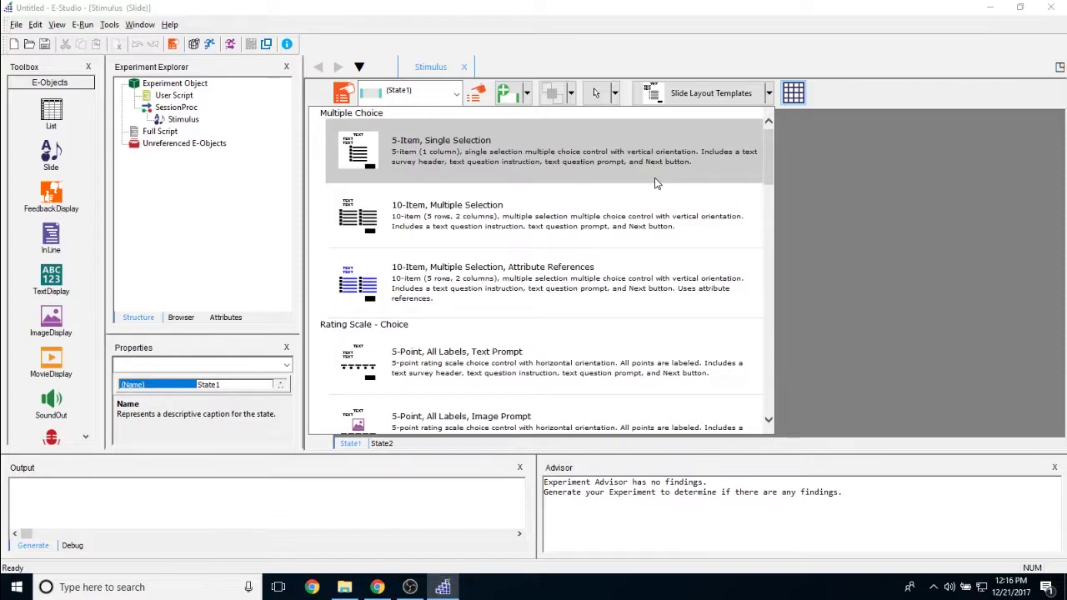
scroll(654, 200, "down", 10)
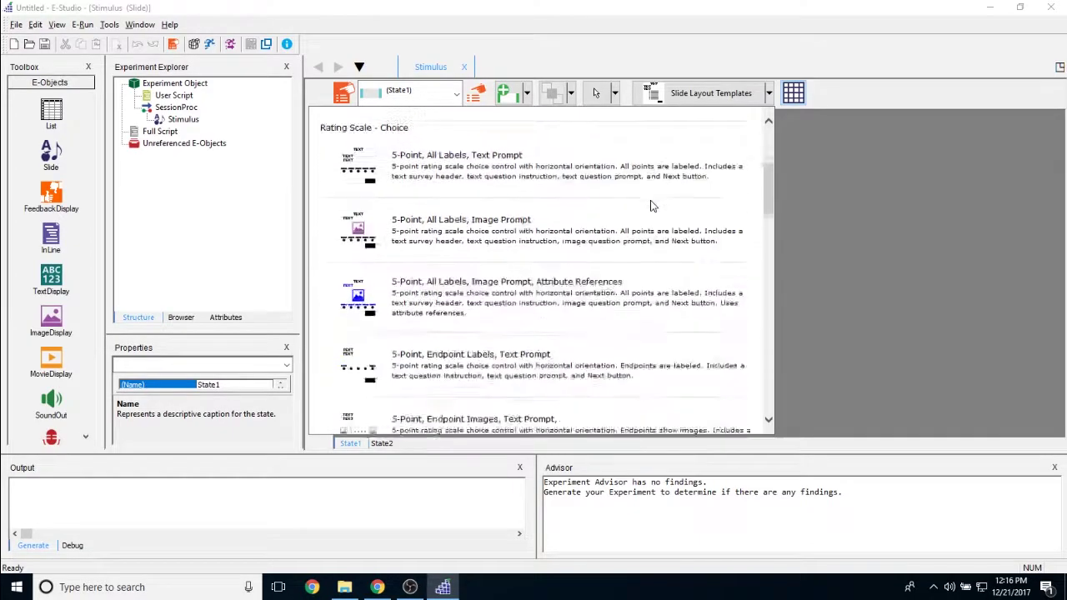
scroll(653, 205, "down", 3)
scroll(656, 202, "up", 12)
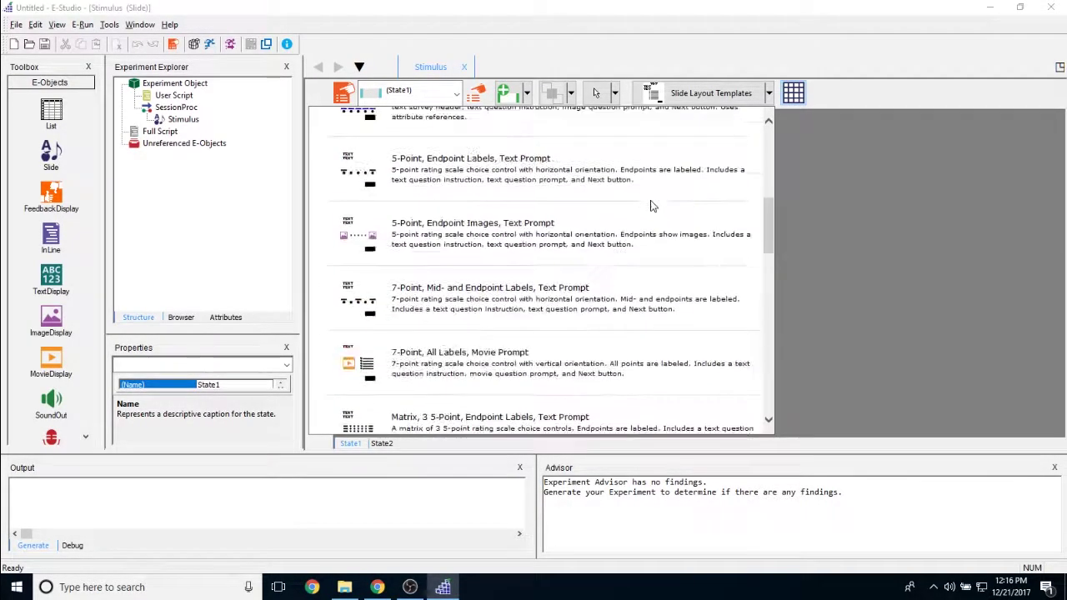
scroll(657, 198, "up", 2)
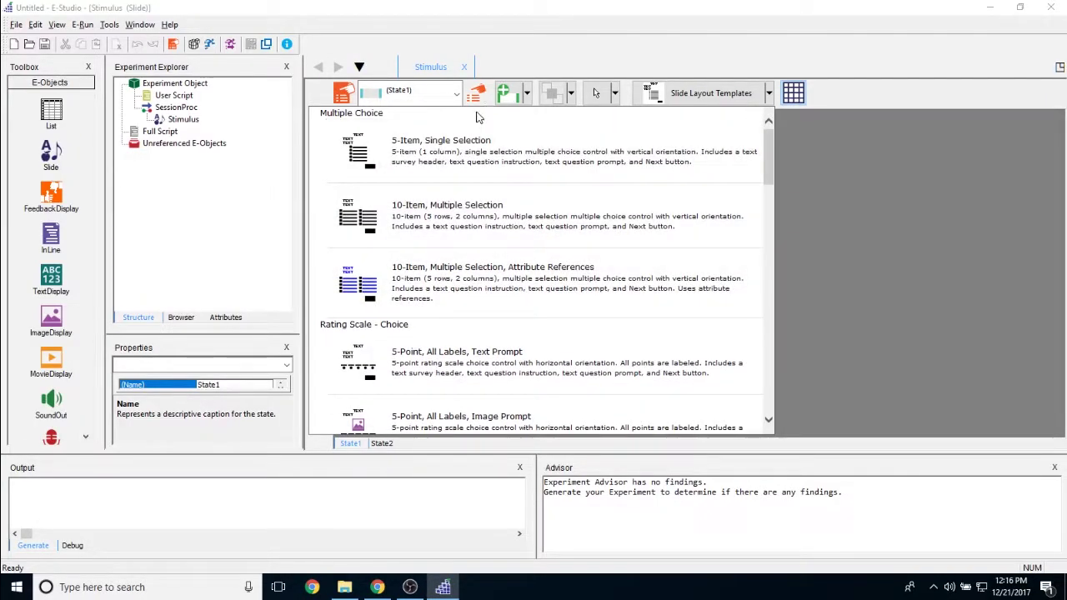
scroll(490, 250, "down", 2)
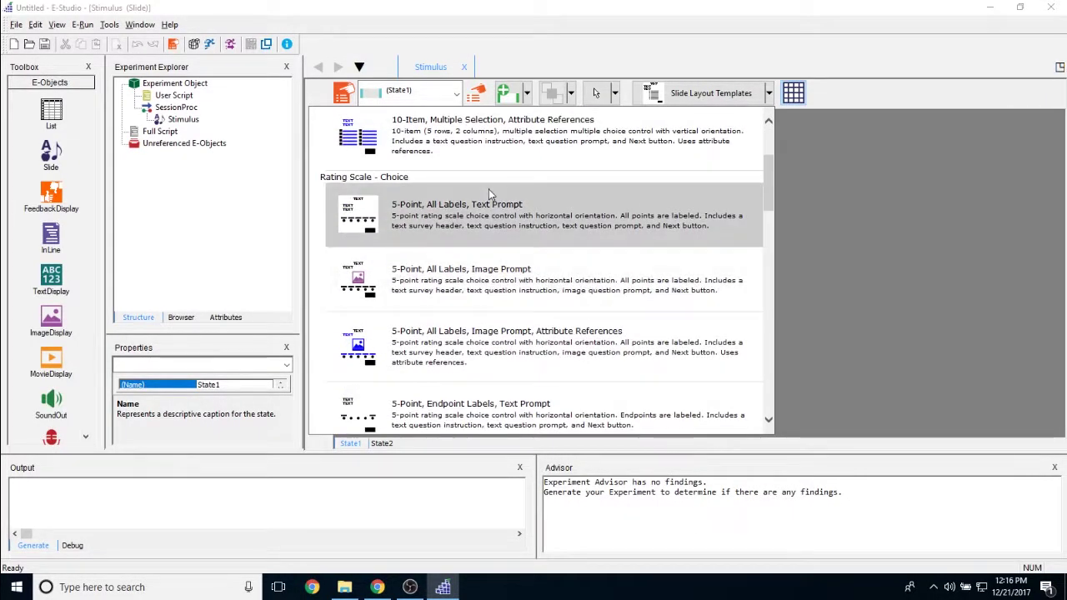
scroll(489, 189, "down", 4)
scroll(489, 333, "down", 8)
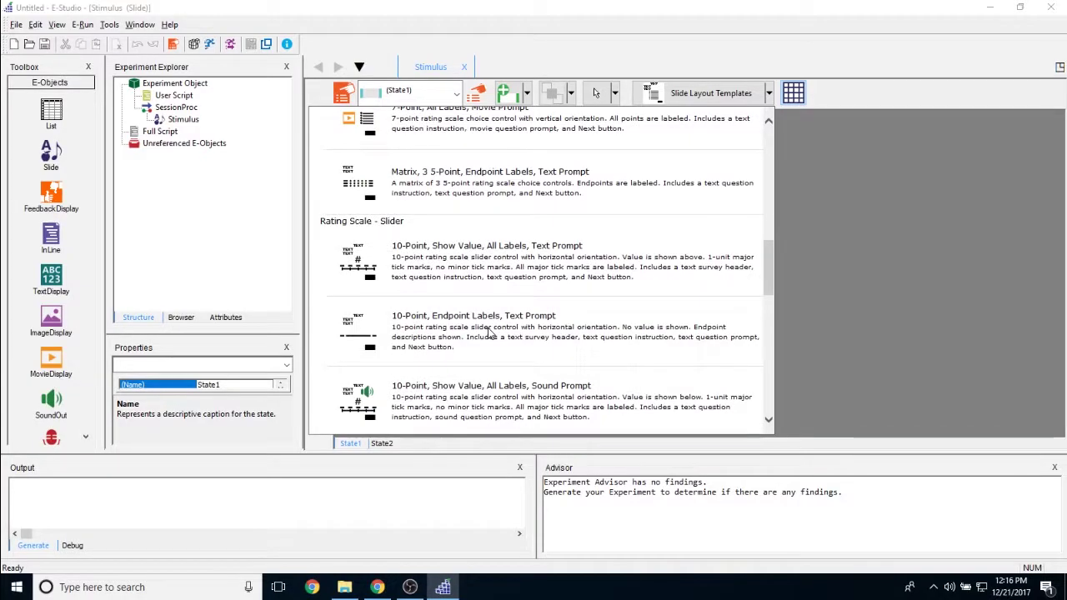
scroll(488, 332, "up", 4)
scroll(488, 332, "up", 5)
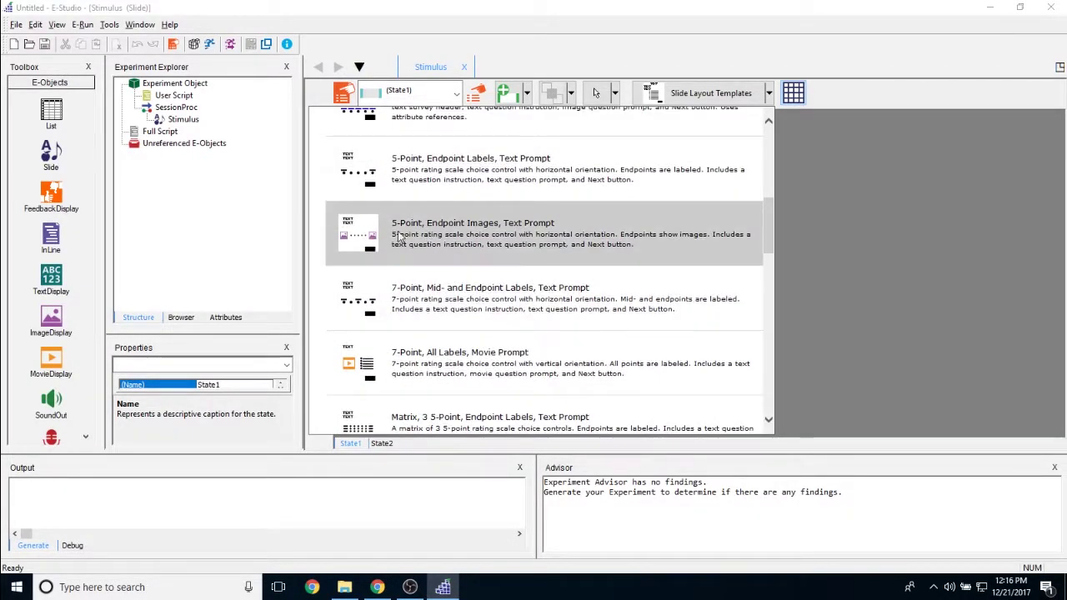
scroll(468, 271, "down", 3)
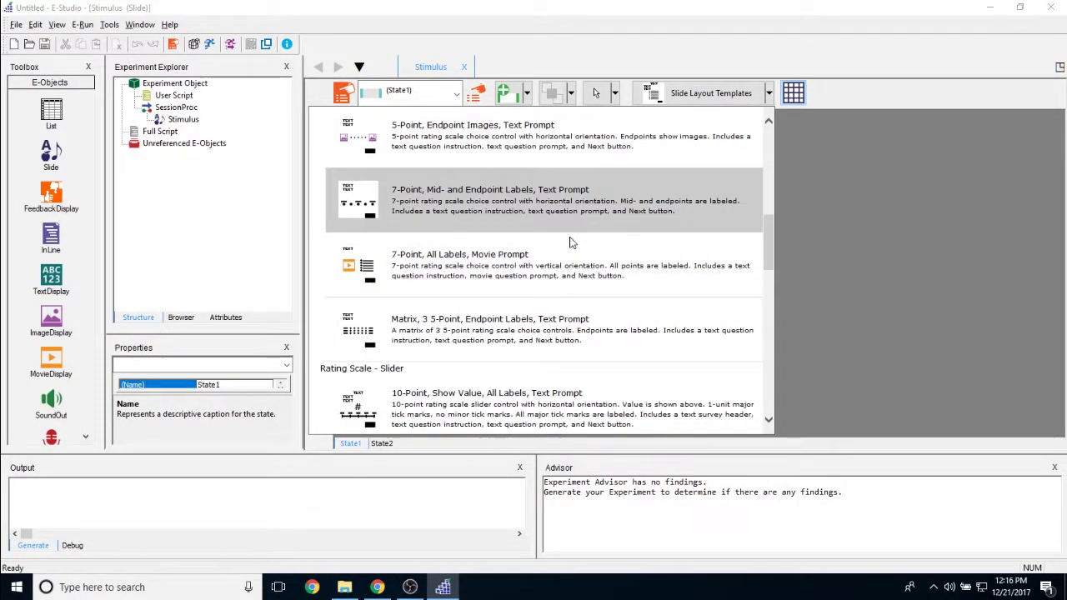
scroll(571, 242, "down", 3)
scroll(486, 271, "down", 1)
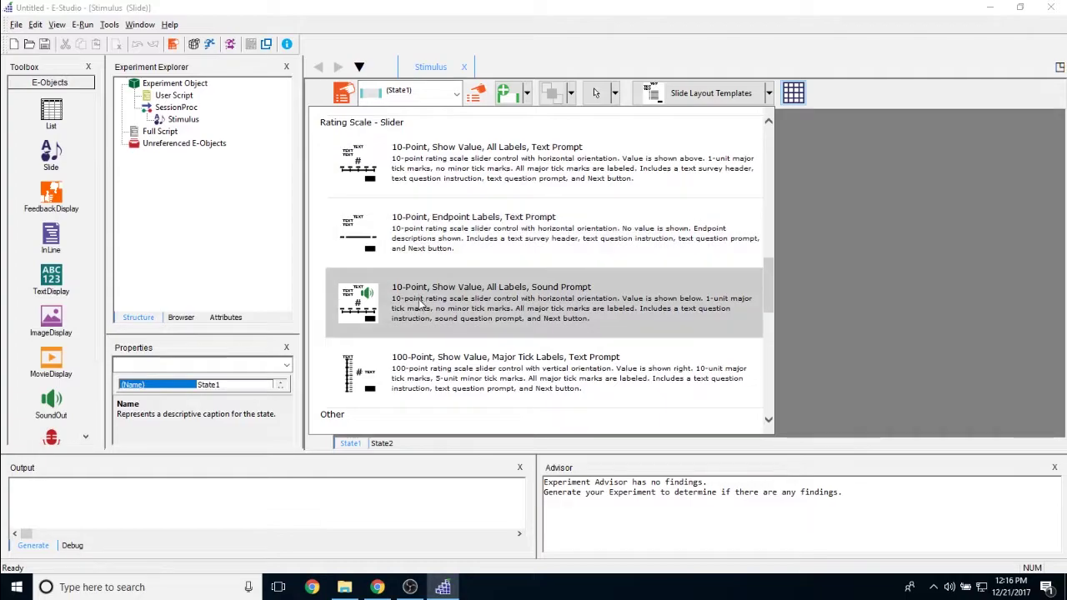
scroll(500, 237, "down", 4)
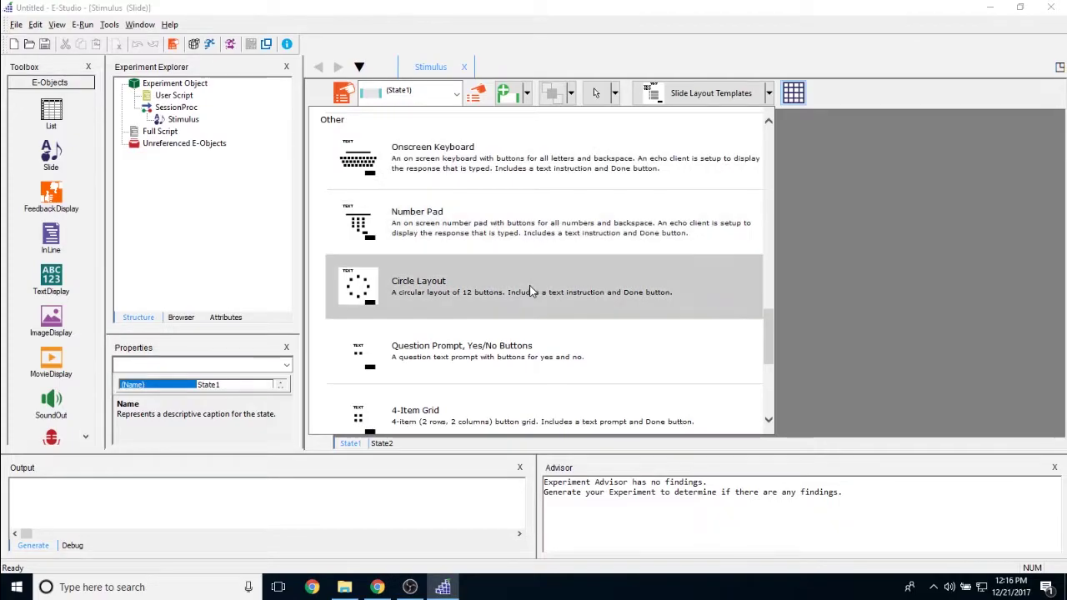
scroll(531, 290, "down", 4)
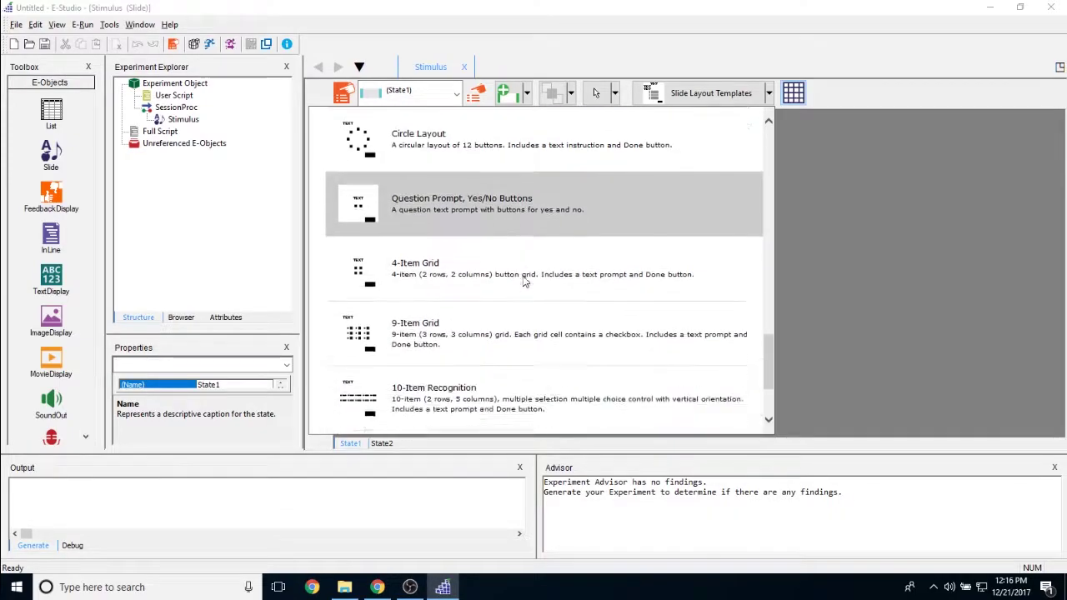
scroll(512, 253, "up", 8)
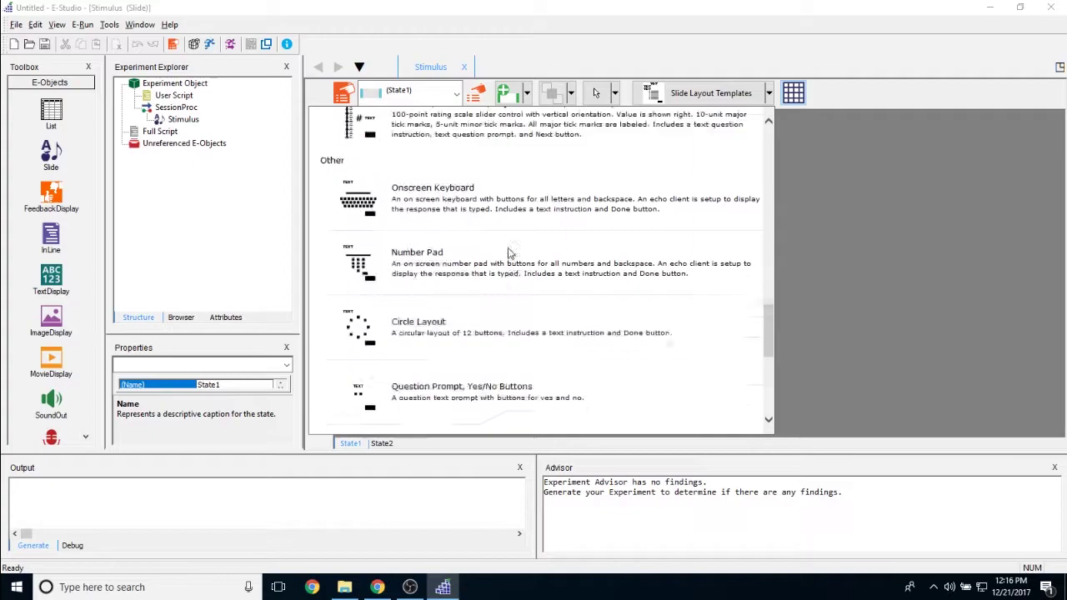
scroll(512, 253, "up", 8)
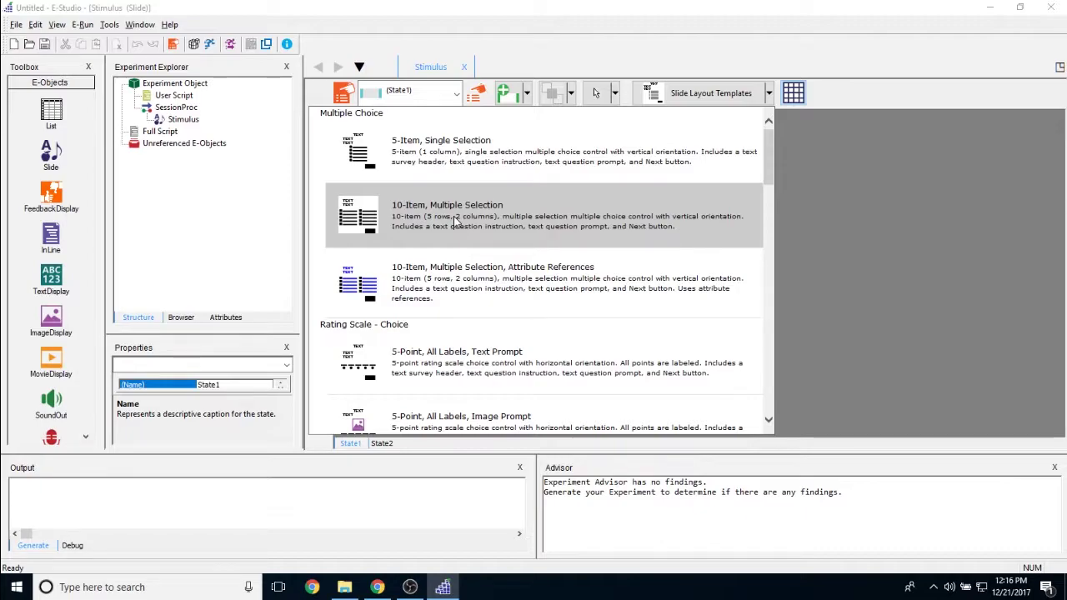
left_click(900, 202)
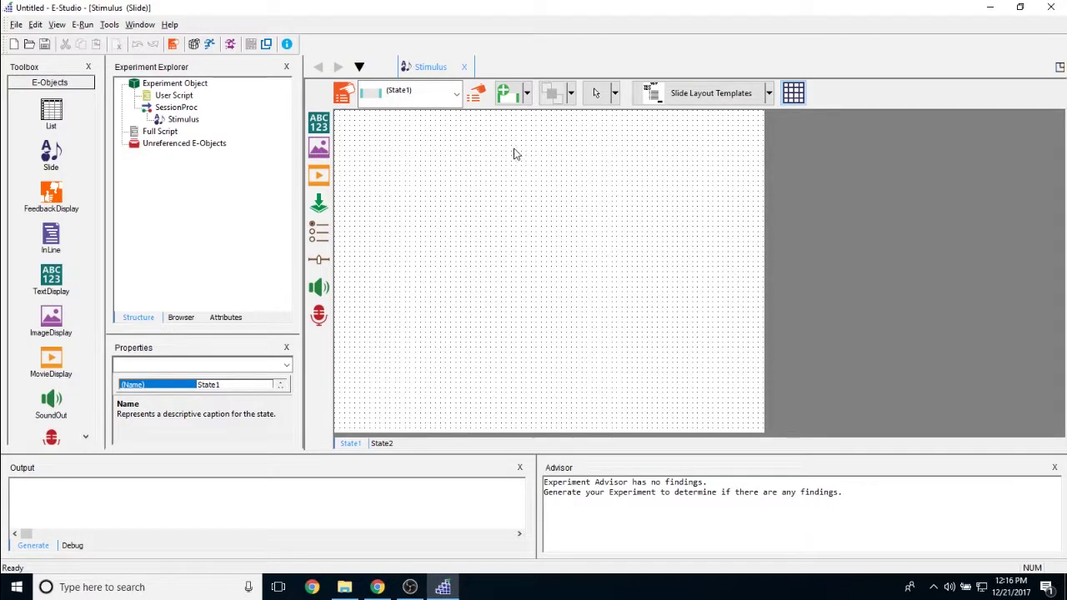
left_click(789, 87)
left_click(793, 87)
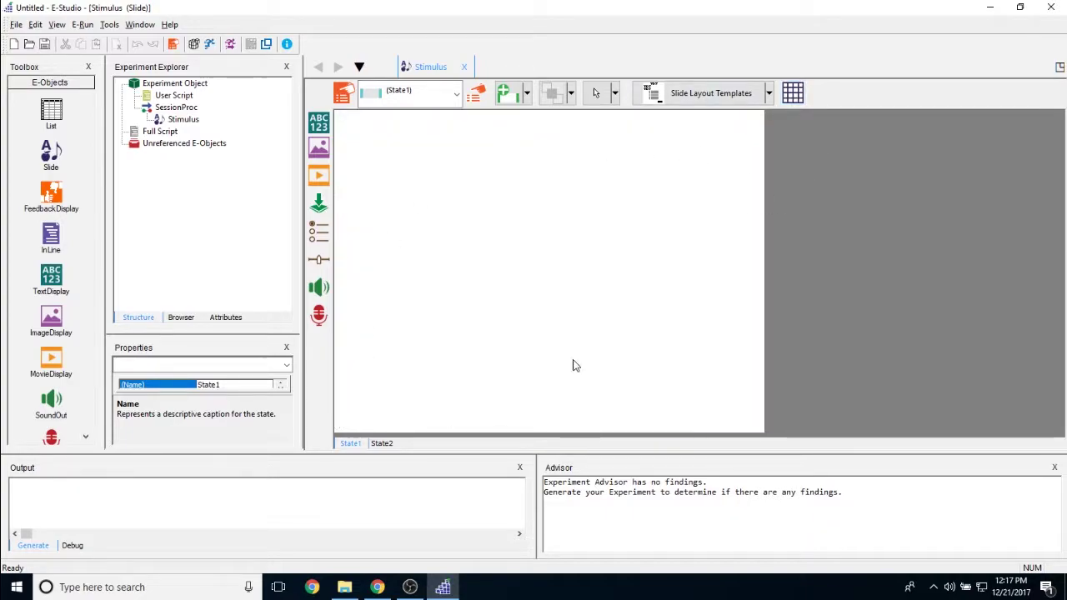
left_click(796, 94)
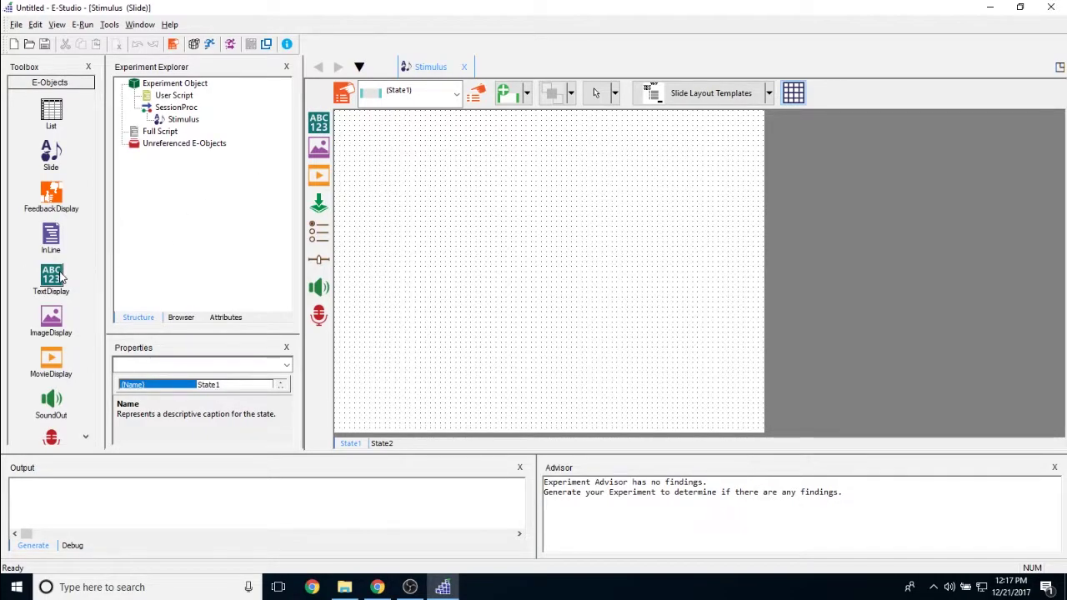
- Place a SlideText box (Text1) on State1 and drag it along the slide's top
left_click(320, 123)
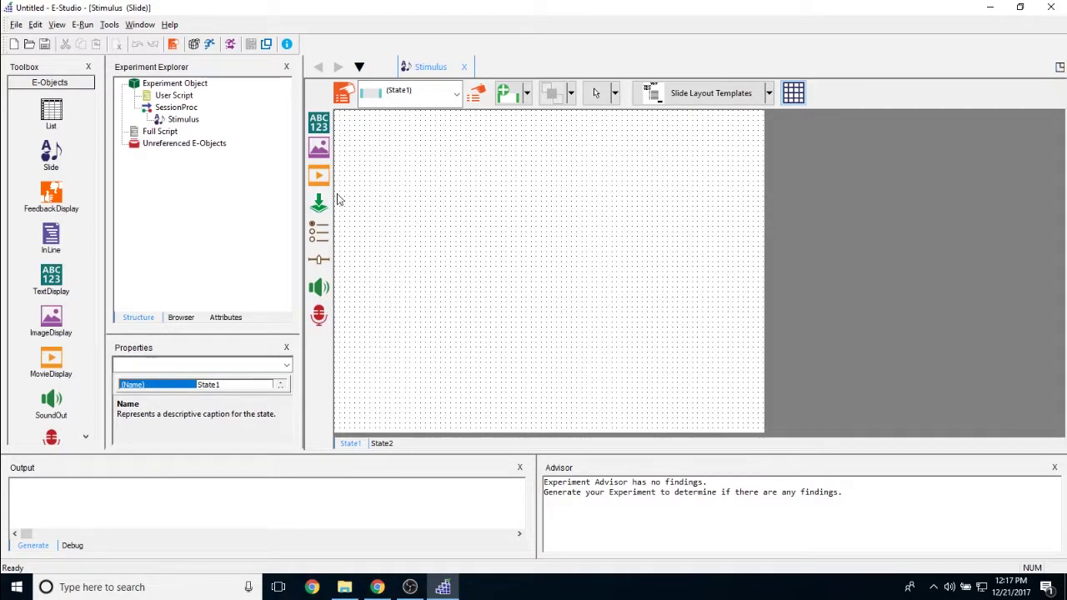
left_click(320, 123)
left_click(411, 185)
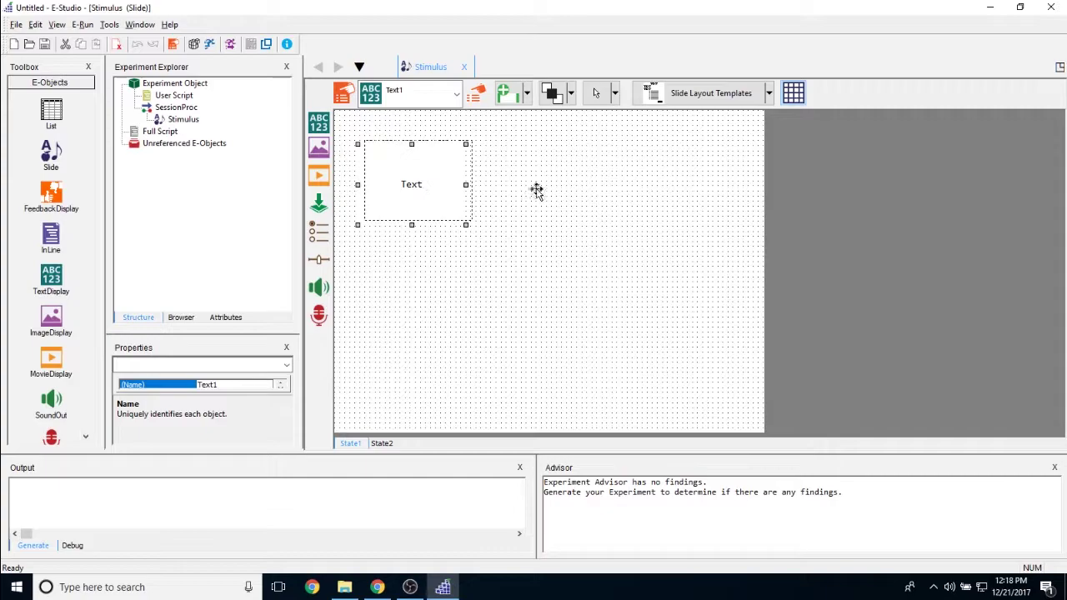
left_click_drag(436, 187, 529, 326)
left_click_drag(491, 289, 484, 199)
- Select Text1 from the object list, review and close its property pages, then drag it toward center
left_click(474, 267)
left_click(456, 93)
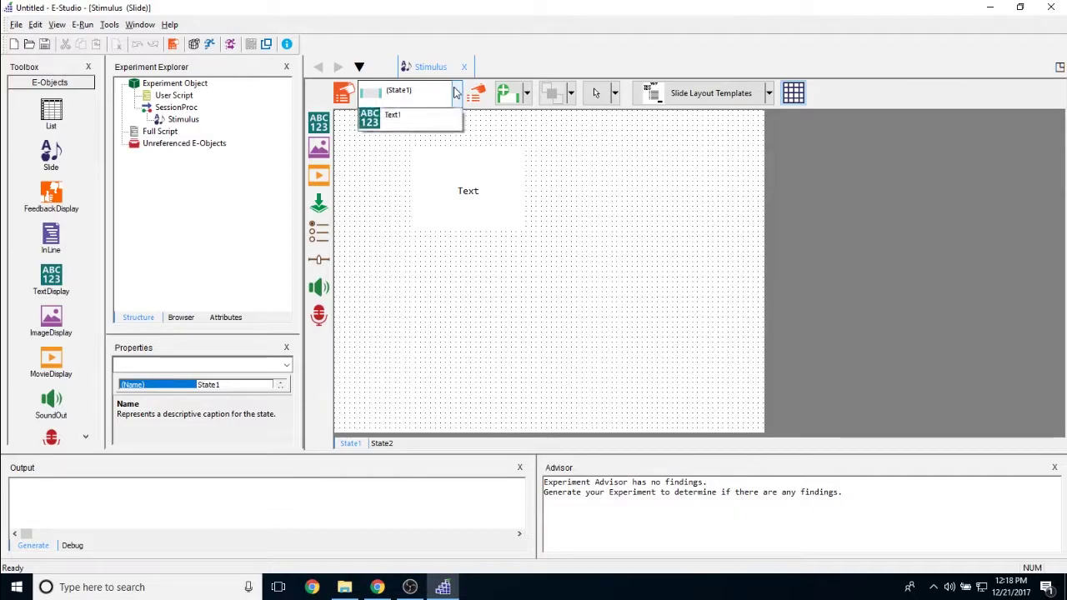
left_click(434, 142)
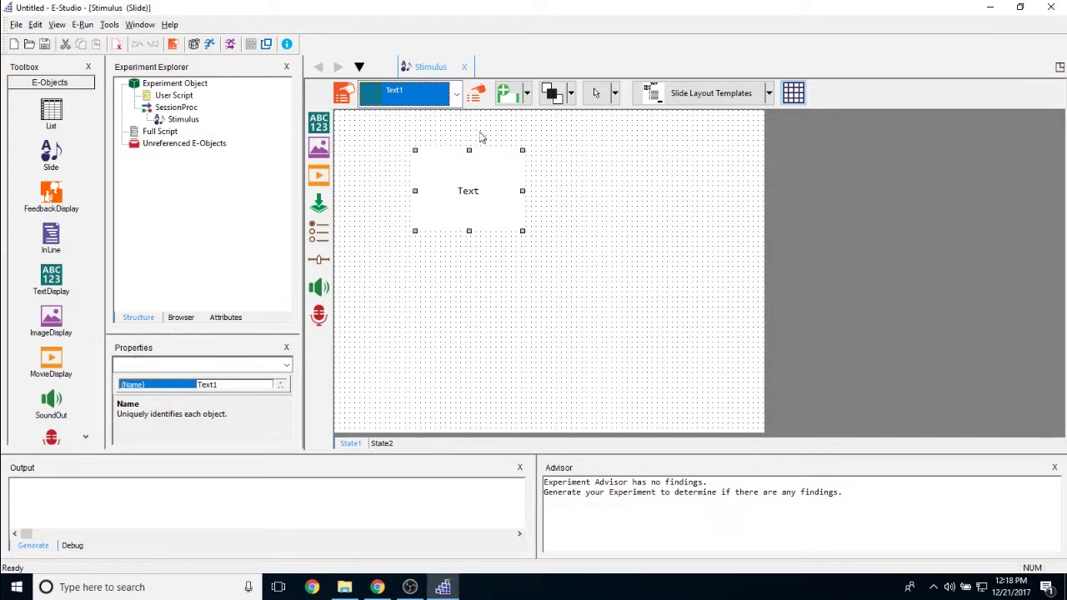
left_click(478, 97)
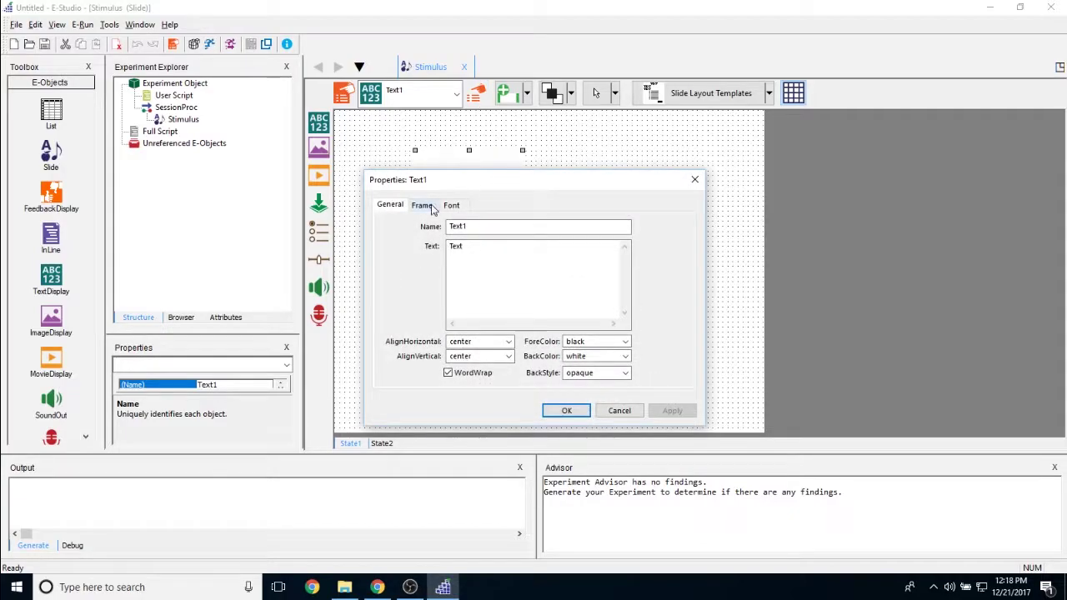
left_click(695, 179)
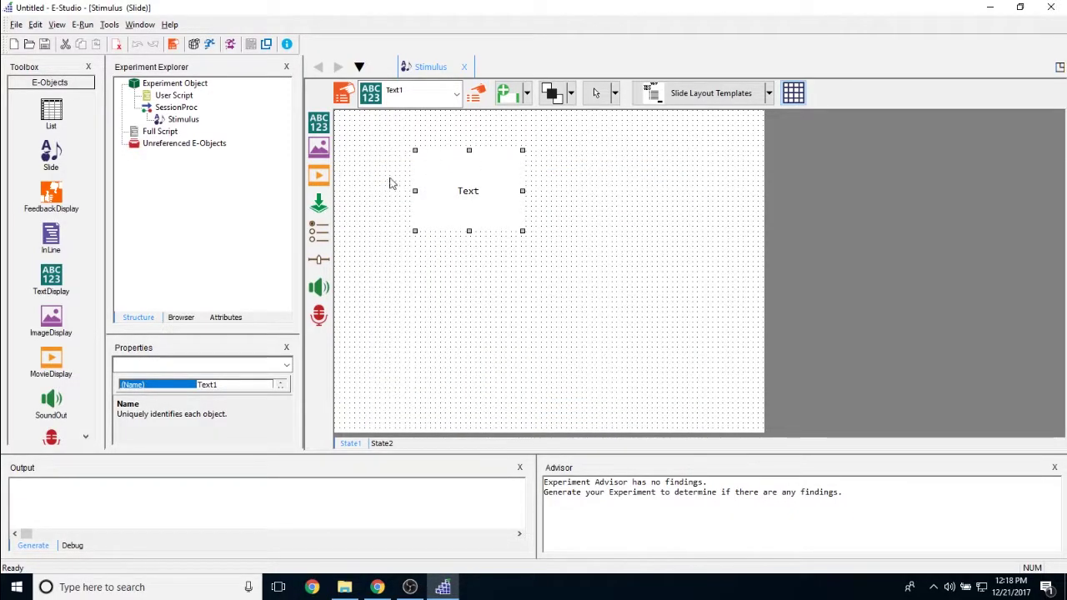
left_click_drag(503, 206, 568, 247)
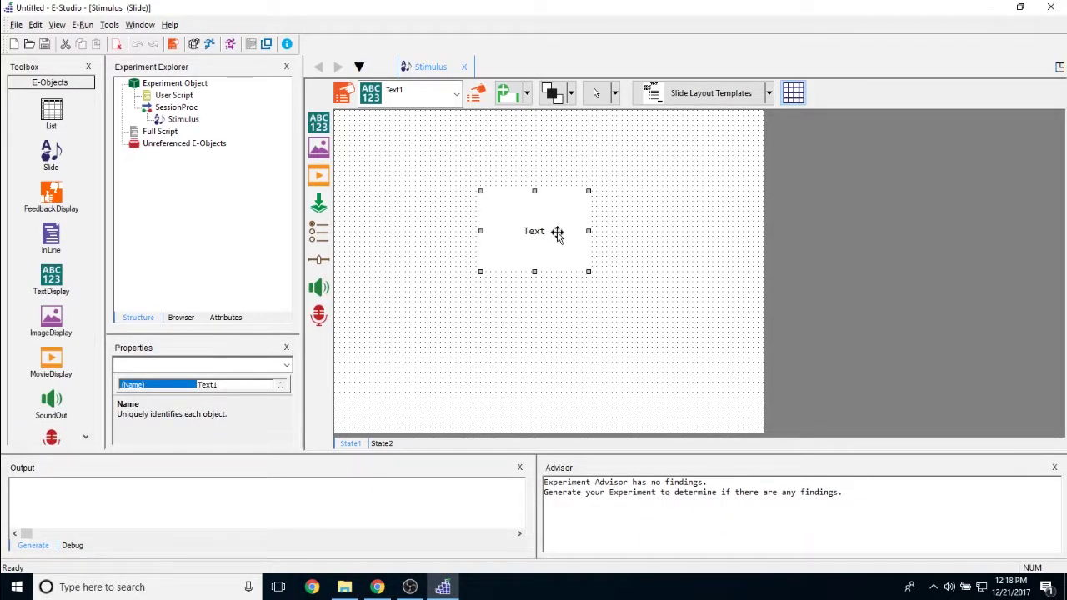
- Undo Text1's last move with Ctrl+Z and delete the Text1 box from State1
key("ctrl+z")
key("Delete")
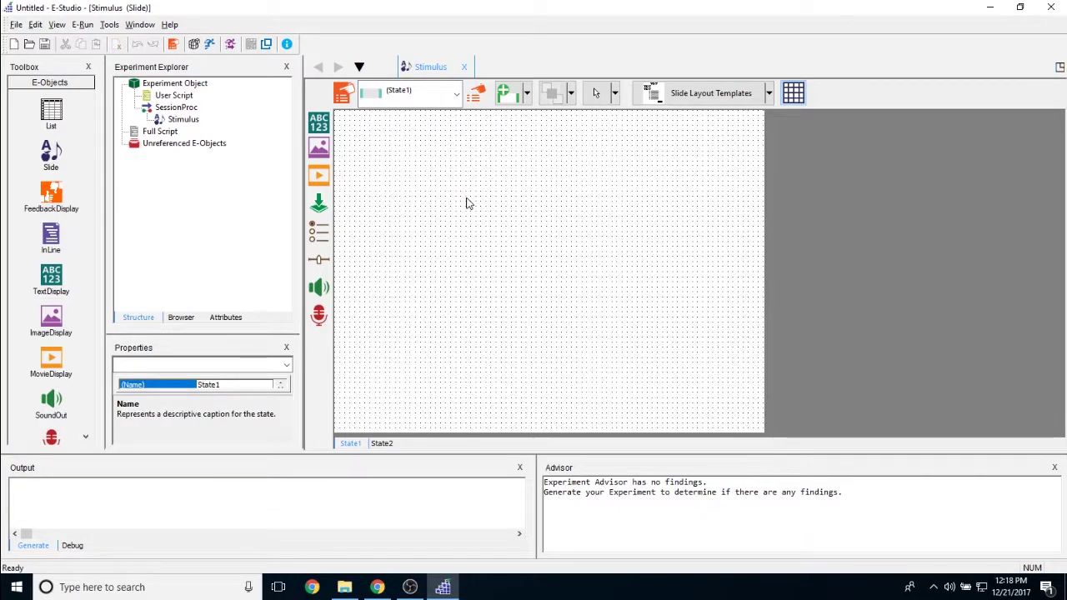
left_click(319, 150)
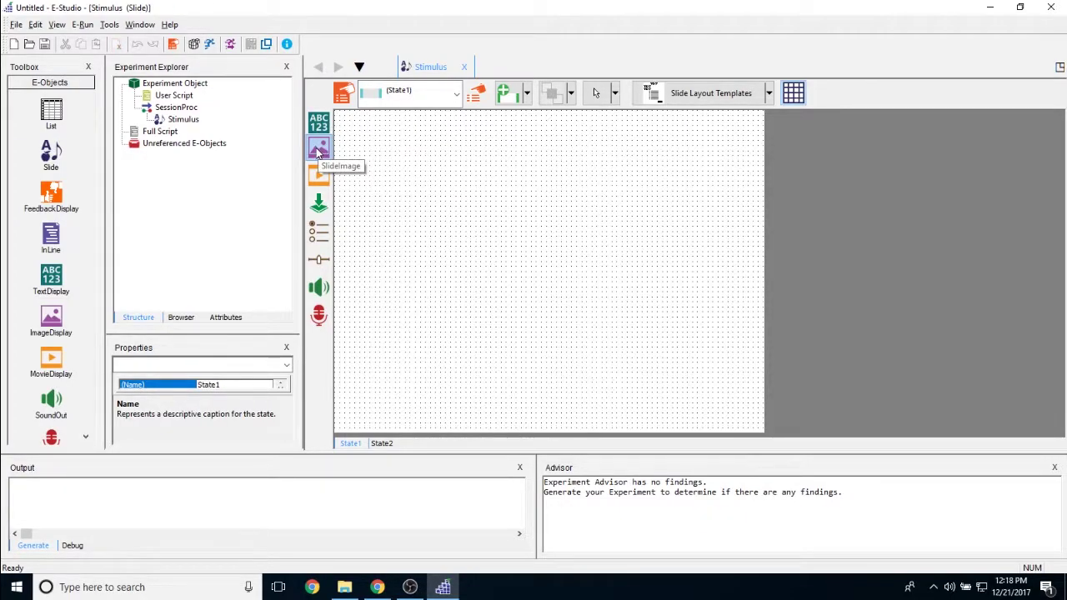